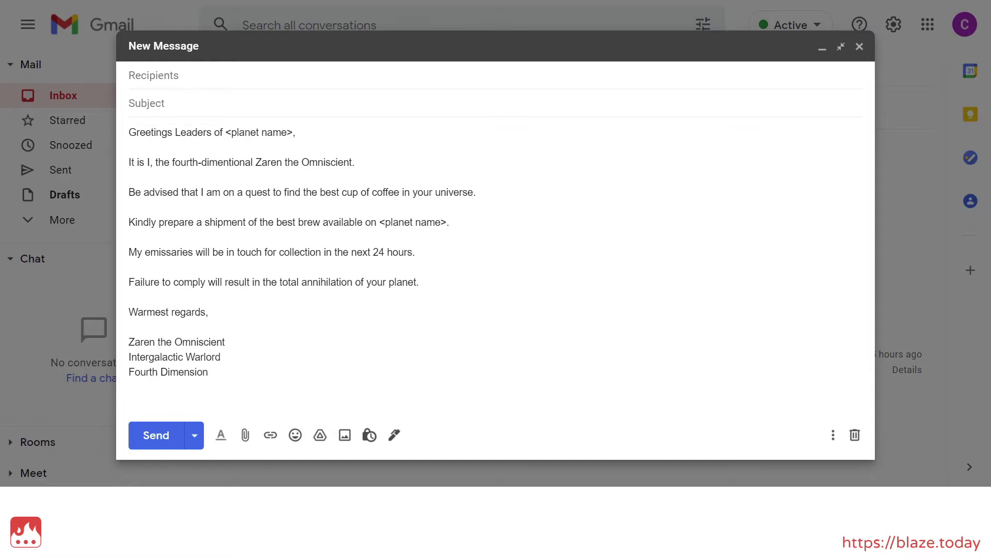
Make a new Text Blaze snippet from the entire body text of the Gmail draft
{"action": "key", "text": "ctrl+a"}
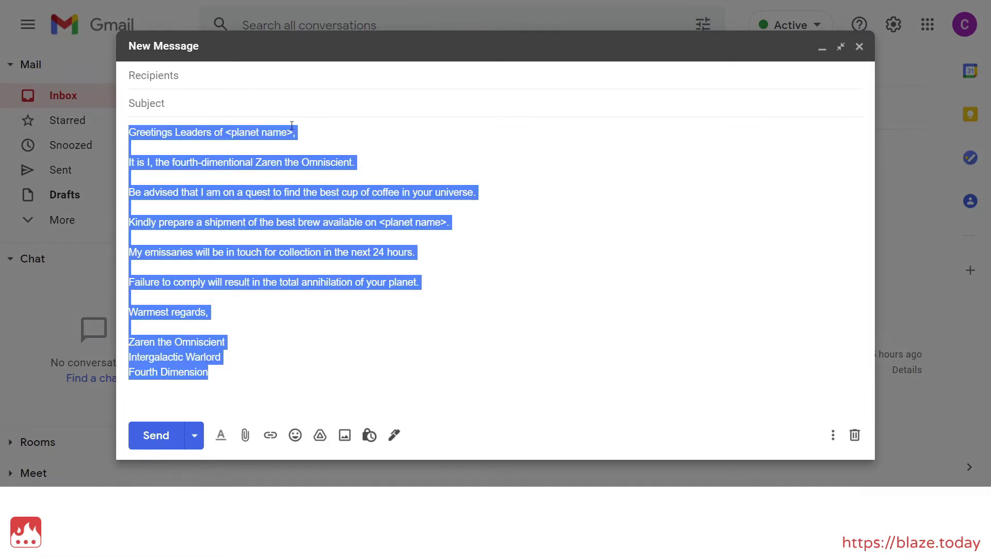
{"action": "right_click", "coordinate": [266, 134]}
{"action": "mouse_move", "coordinate": [396, 285]}
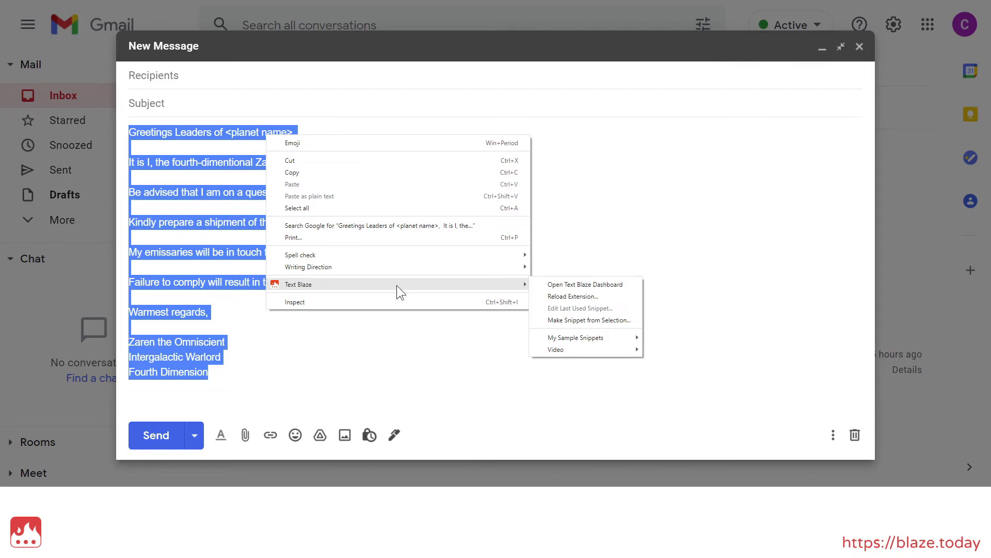
{"action": "left_click", "coordinate": [593, 319]}
Label the snippet draft "Email 1" and set its shortcut to /email1
{"action": "left_click", "coordinate": [449, 96]}
{"action": "key", "text": "ctrl+a"}
{"action": "type", "text": "Email 1"}
{"action": "left_click", "coordinate": [734, 97]}
{"action": "key", "text": "ctrl+a"}
{"action": "type", "text": "/email1"}
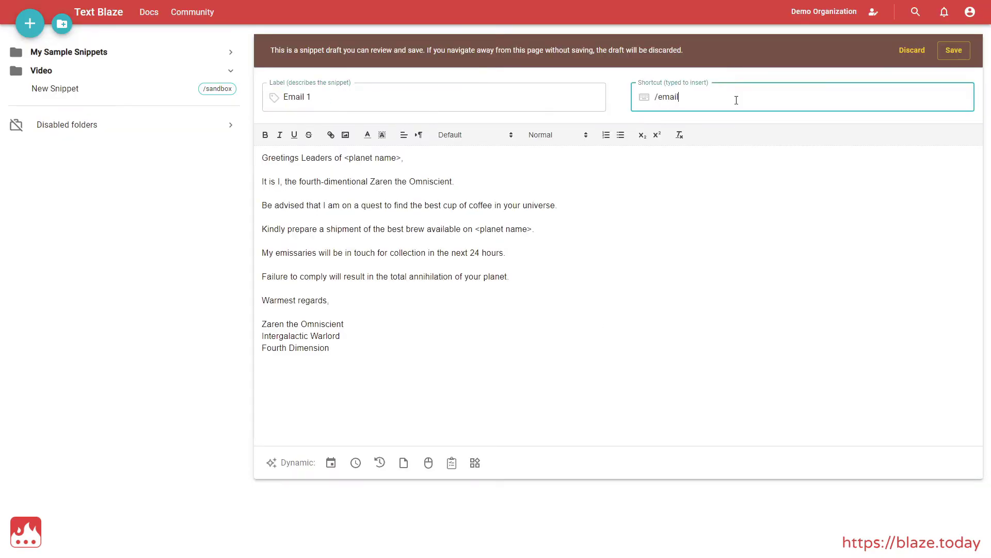
Save the snippet draft into the Video folder
{"action": "left_click", "coordinate": [956, 50]}
{"action": "left_click", "coordinate": [925, 92]}
{"action": "left_click", "coordinate": [924, 116]}
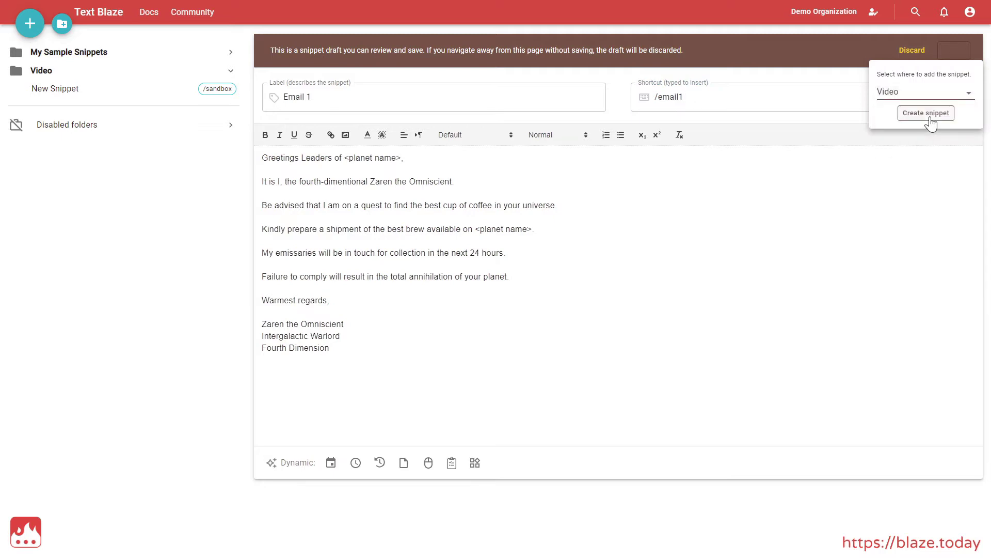
{"action": "left_click", "coordinate": [926, 113]}
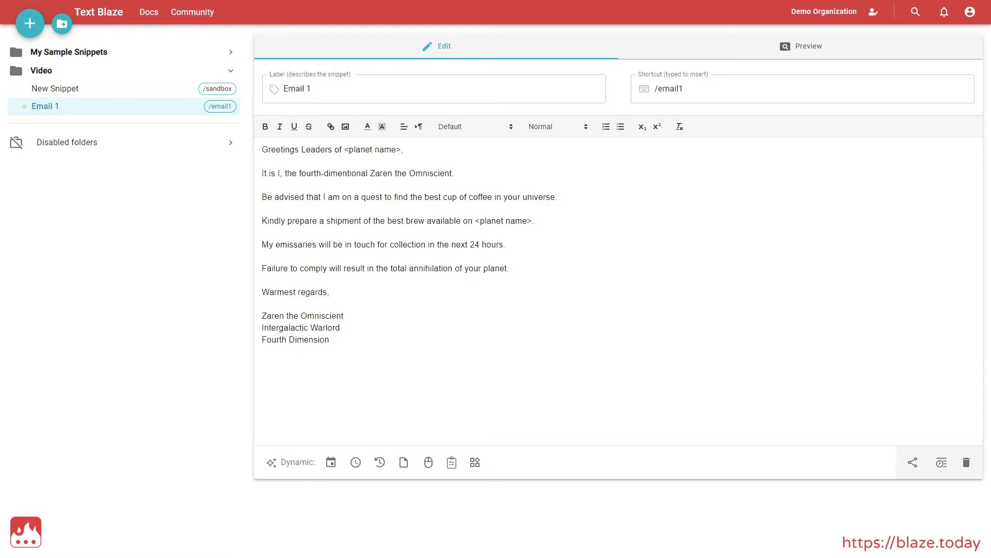
Replace the <planet name> placeholder in the greeting line with a text field named "planet"
{"action": "left_click_drag", "start_coordinate": [344, 149], "coordinate": [400, 149]}
{"action": "key", "text": "BackSpace"}
{"action": "left_click", "coordinate": [452, 463]}
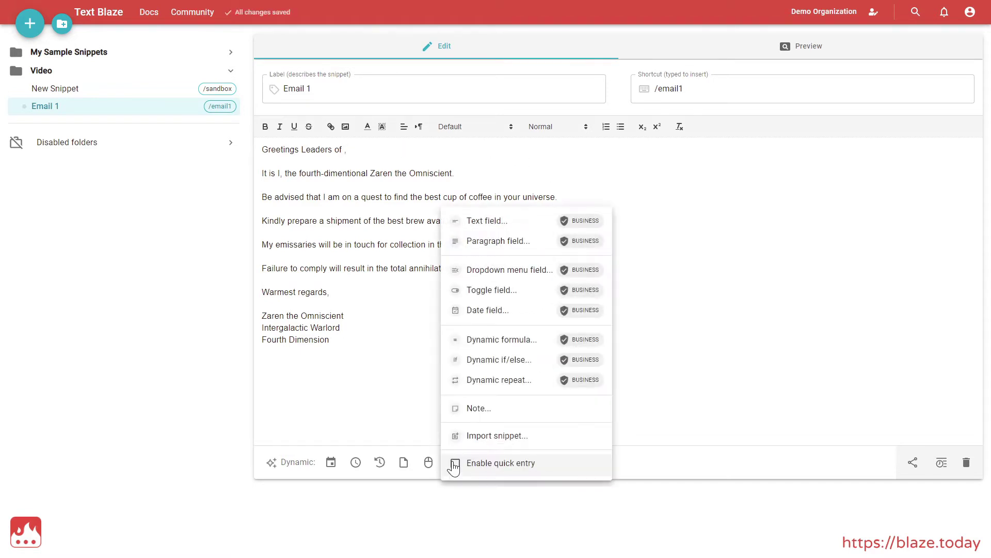
{"action": "left_click", "coordinate": [509, 221]}
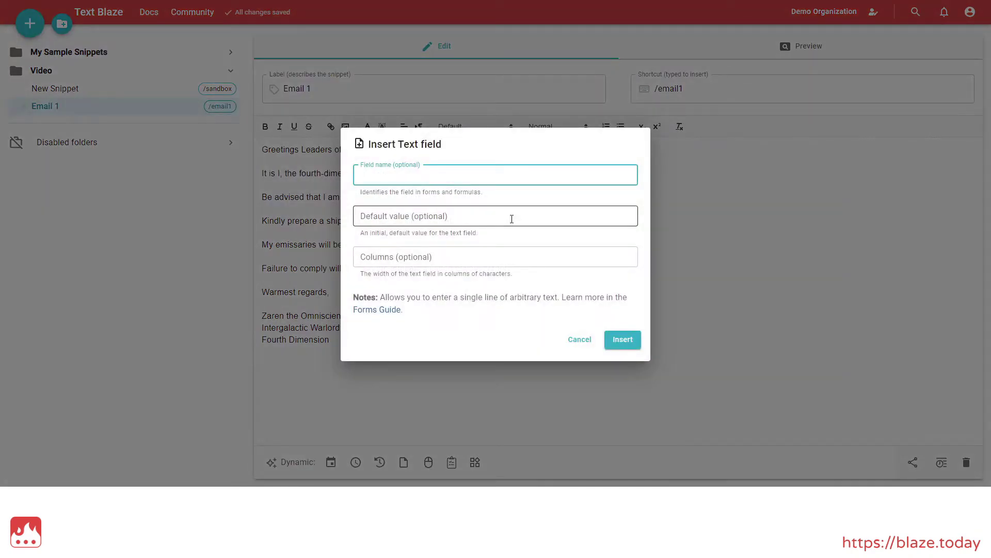
{"action": "type", "text": "planet"}
{"action": "left_click", "coordinate": [623, 339]}
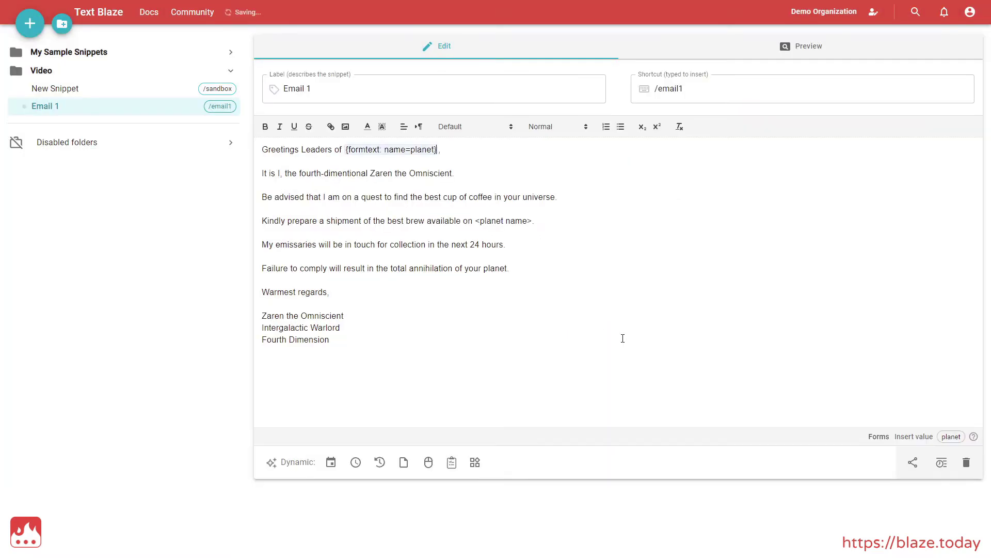
Replace the <planet name> placeholder in the shipment sentence with a text field named "planet"
{"action": "left_click_drag", "start_coordinate": [476, 221], "coordinate": [532, 218]}
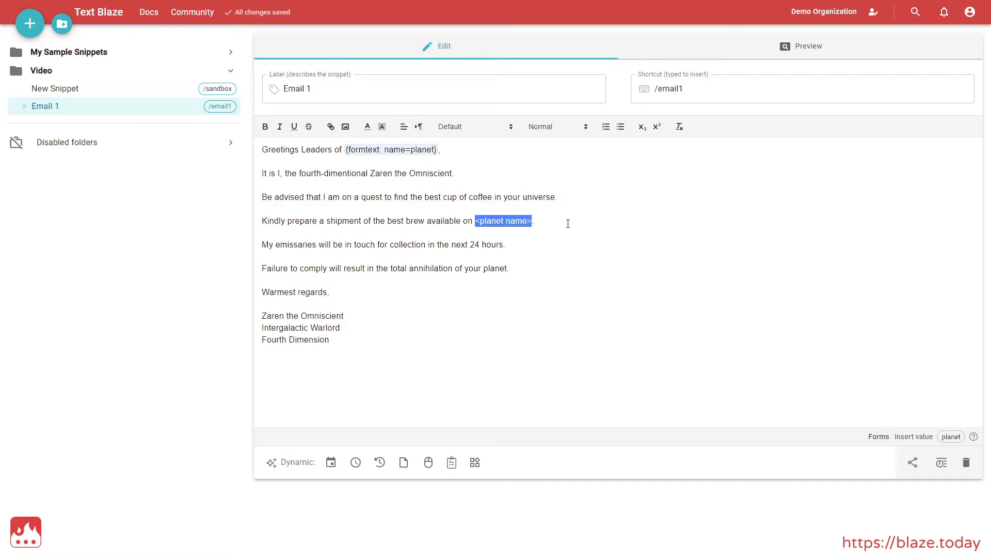
{"action": "key", "text": "BackSpace"}
{"action": "left_click", "coordinate": [452, 463]}
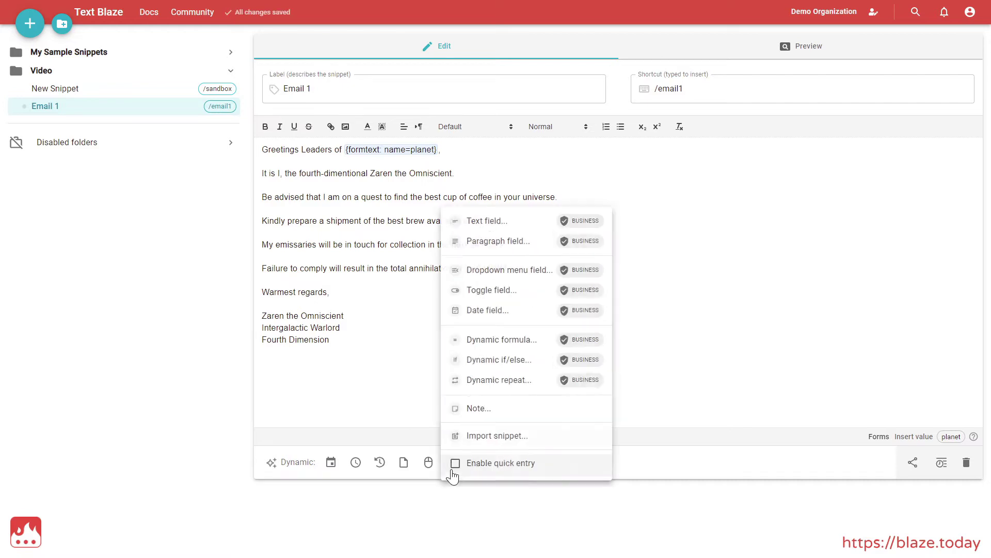
{"action": "left_click", "coordinate": [485, 221]}
{"action": "type", "text": "planet"}
{"action": "left_click", "coordinate": [624, 340]}
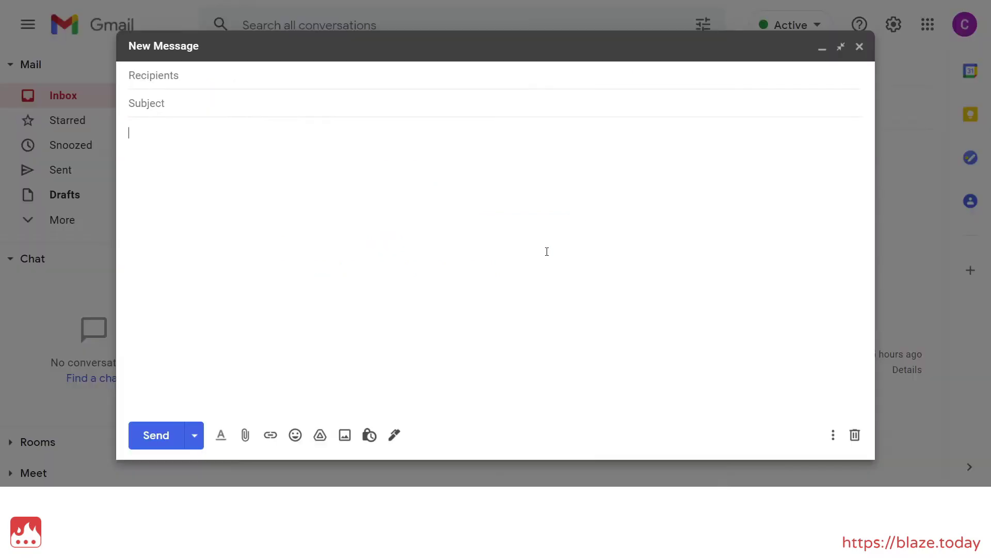
Switch to Gmail and insert the /email1 snippet into the empty message, filling in Tewmutursin as the planet
{"action": "type", "text": "email1"}
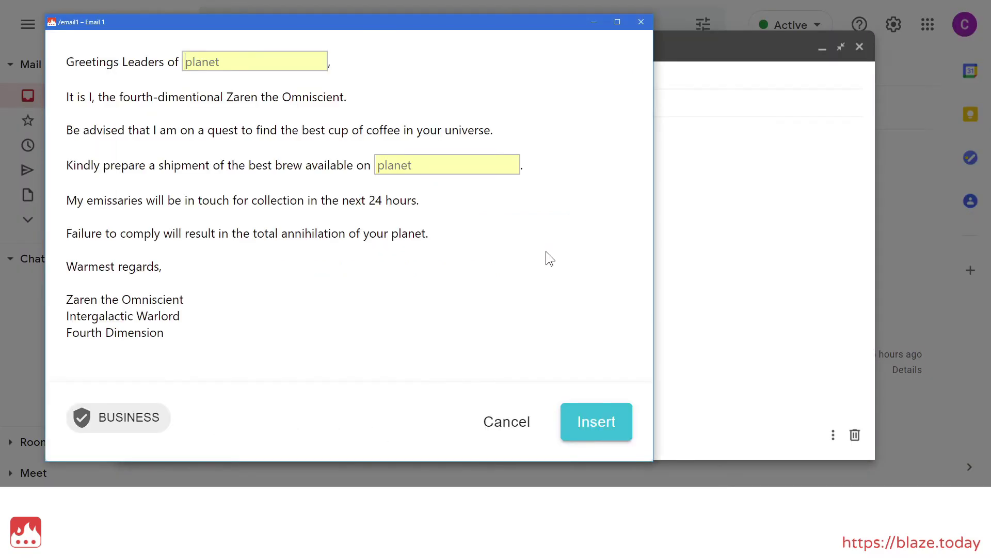
{"action": "type", "text": "Tewmutursin"}
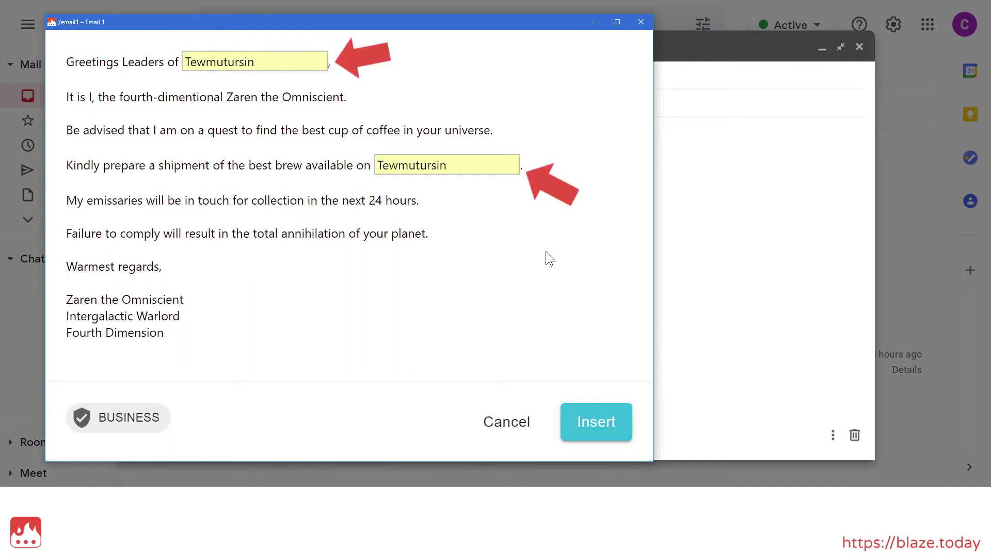
{"action": "left_click", "coordinate": [594, 421]}
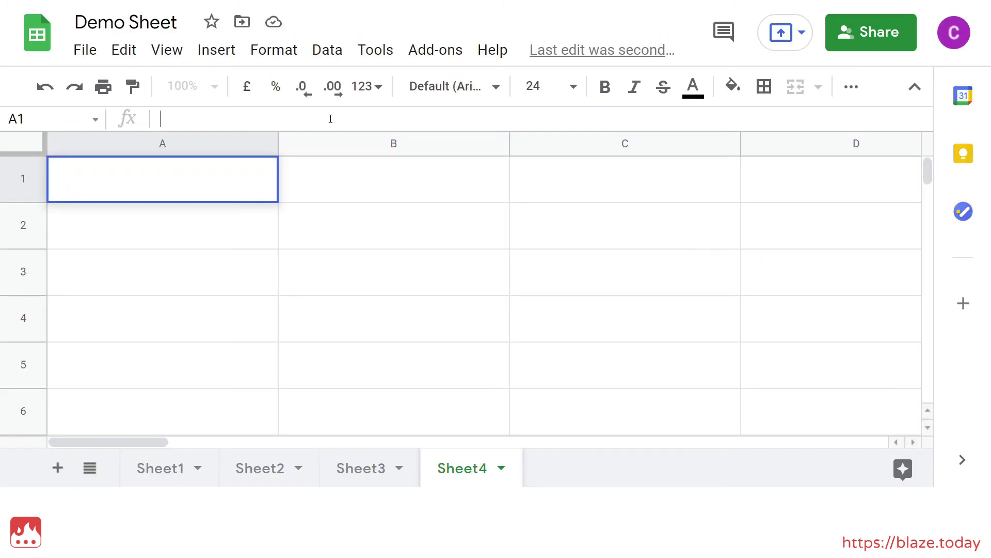
Enter the formula =2+2 in cell A1 of Sheet4 in Google Sheets and reselect that cell
{"action": "type", "text": "=2+2"}
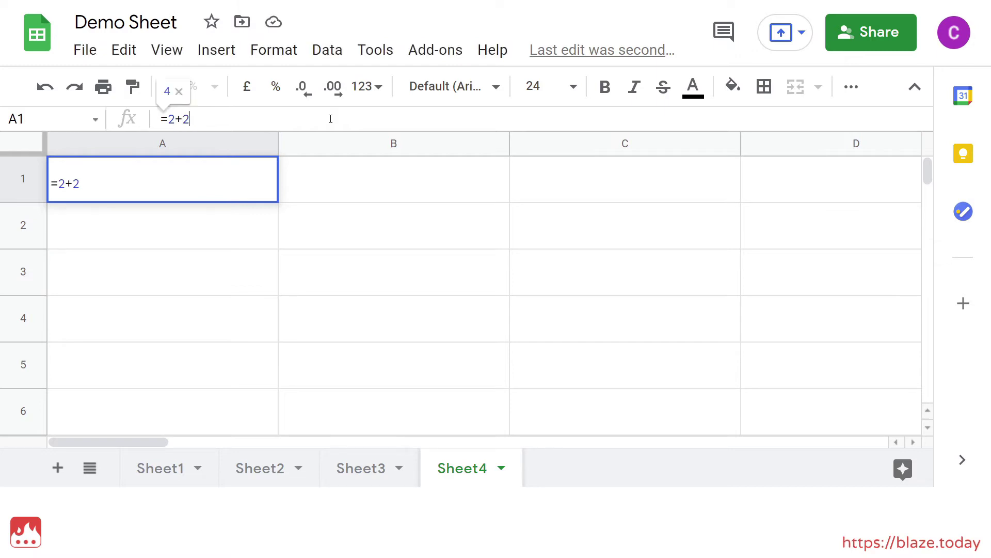
{"action": "key", "text": "Return"}
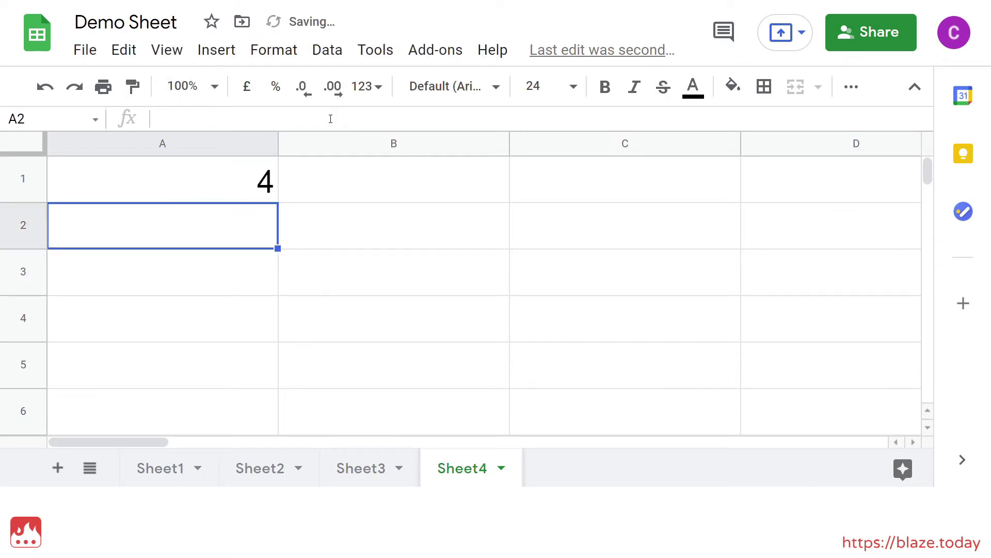
{"action": "left_click", "coordinate": [141, 192]}
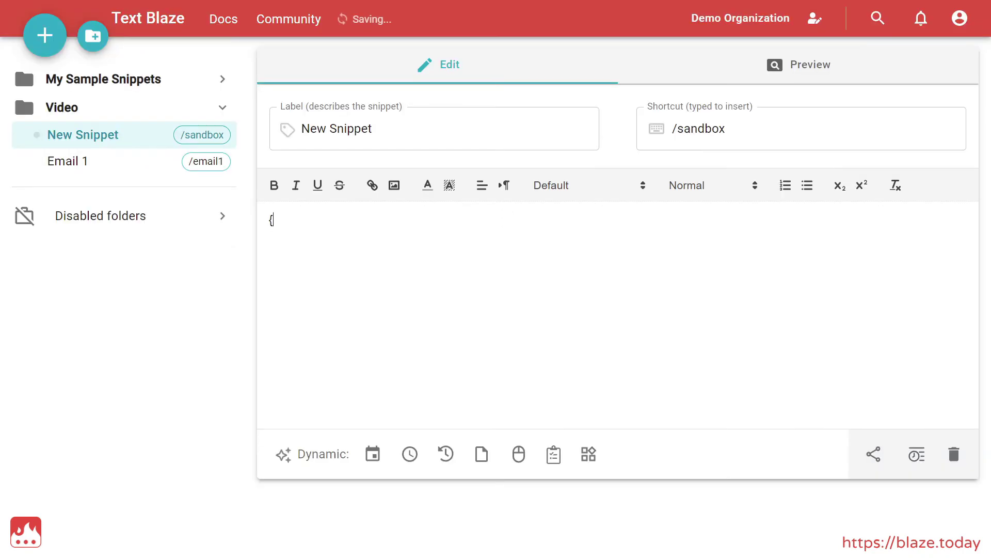
Write the formula {=2+2} in the Text Blaze /sandbox snippet, preview it and return to editing
{"action": "type", "text": "=}"}
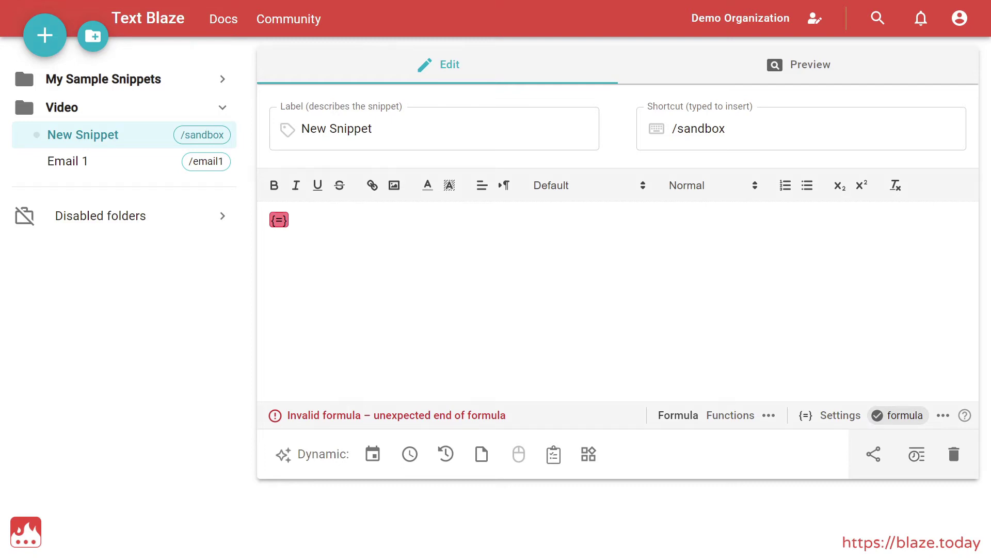
{"action": "type", "text": "2+2"}
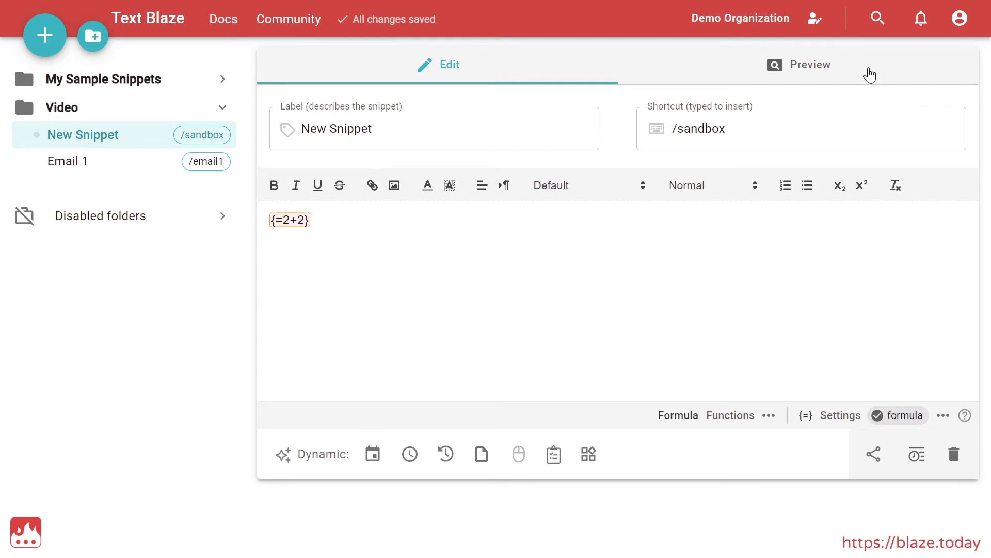
{"action": "left_click", "coordinate": [869, 74]}
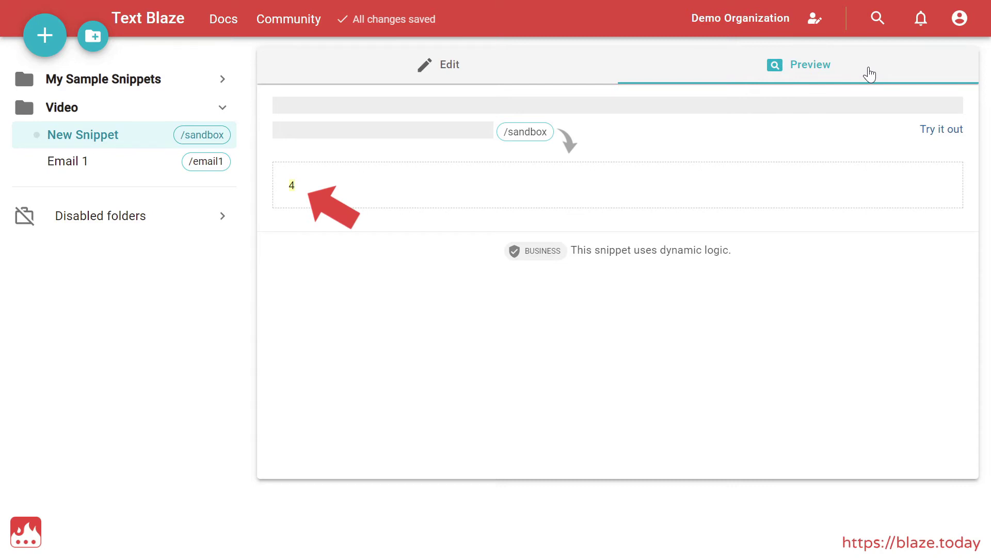
{"action": "left_click", "coordinate": [558, 58]}
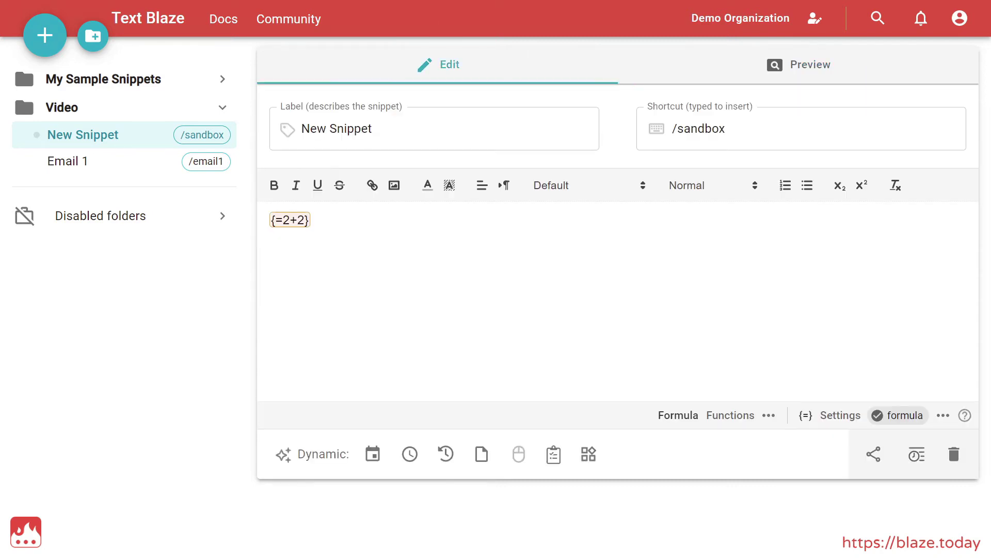
Add the variable lines {firstnumber=1} and {secondnumber=2} above the formula in the snippet
{"action": "type", "text": "{firstnumber=1}"}
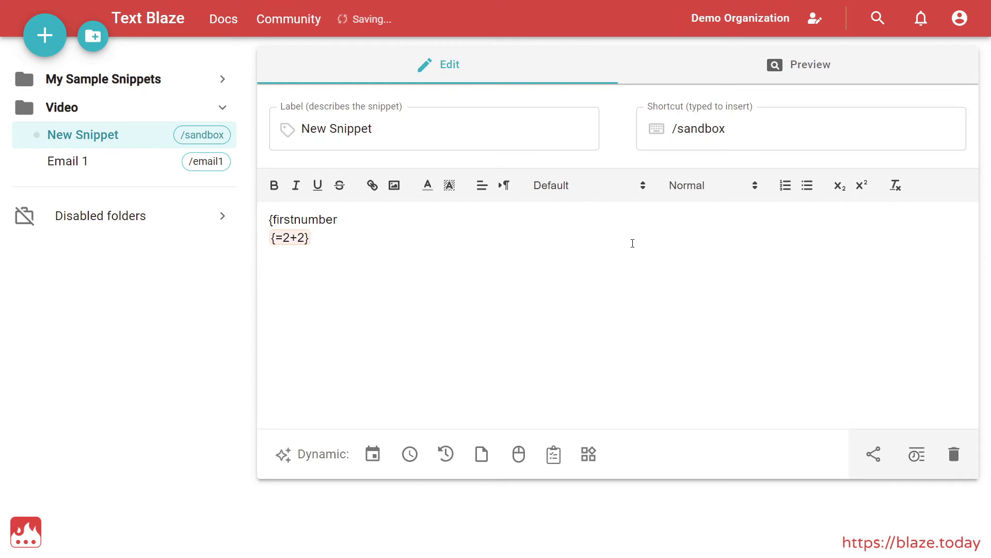
{"action": "key", "text": "Return"}
{"action": "type", "text": "{secondnumber=2}"}
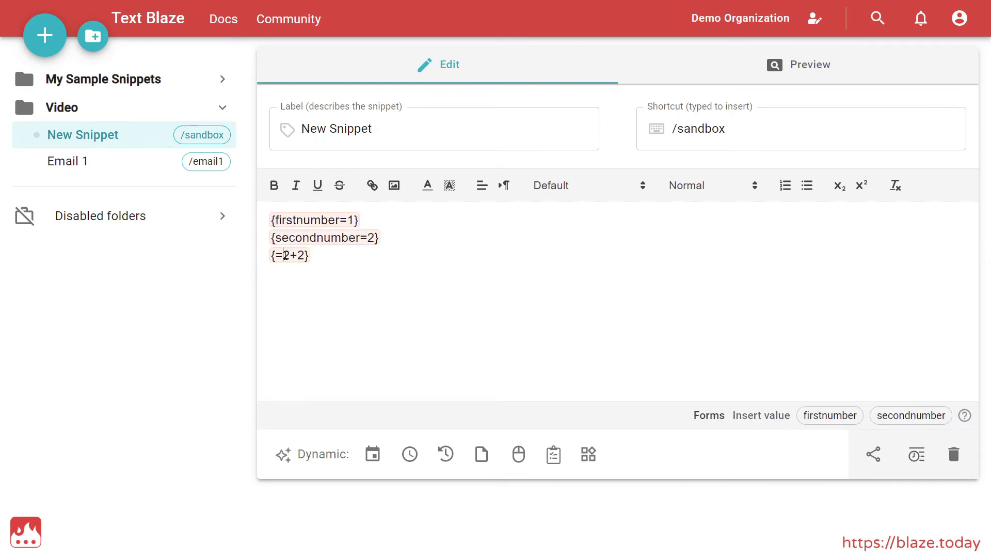
Change the sum formula to {=firstnumber+secondnumber} using the defined variables, then preview the snippet and return to editing
{"action": "left_click_drag", "start_coordinate": [283, 255], "coordinate": [290, 255]}
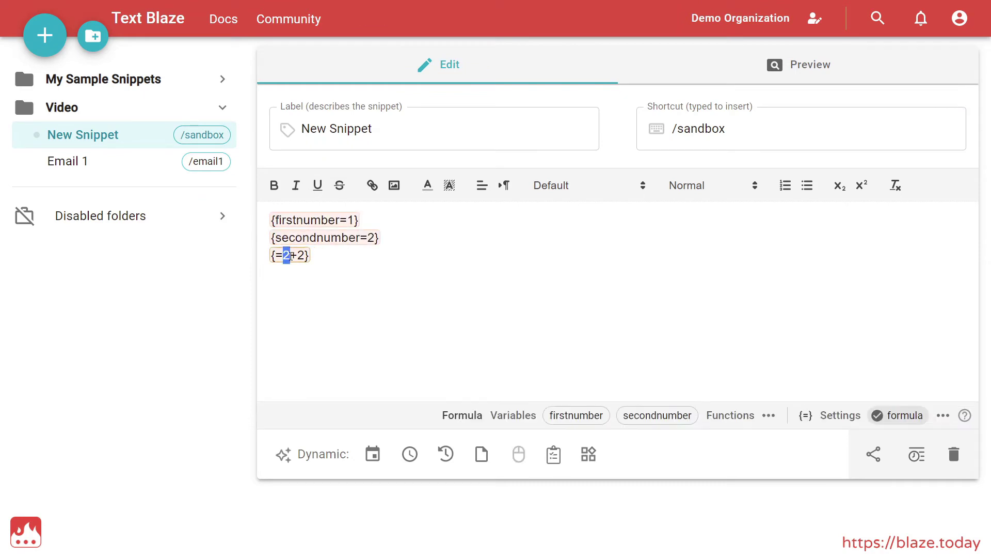
{"action": "left_click", "coordinate": [581, 414]}
{"action": "left_click_drag", "start_coordinate": [354, 255], "coordinate": [362, 255]}
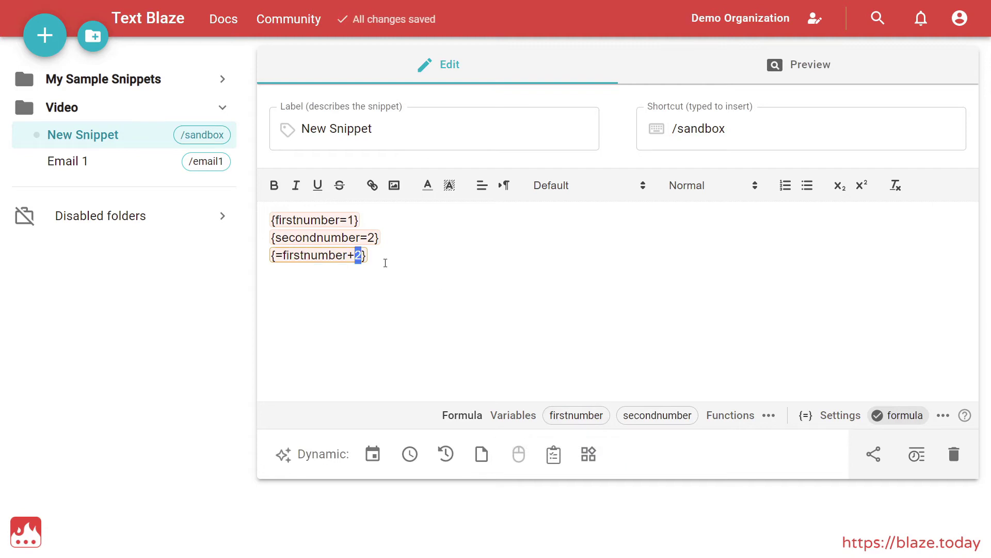
{"action": "left_click", "coordinate": [650, 415]}
{"action": "left_click", "coordinate": [643, 294]}
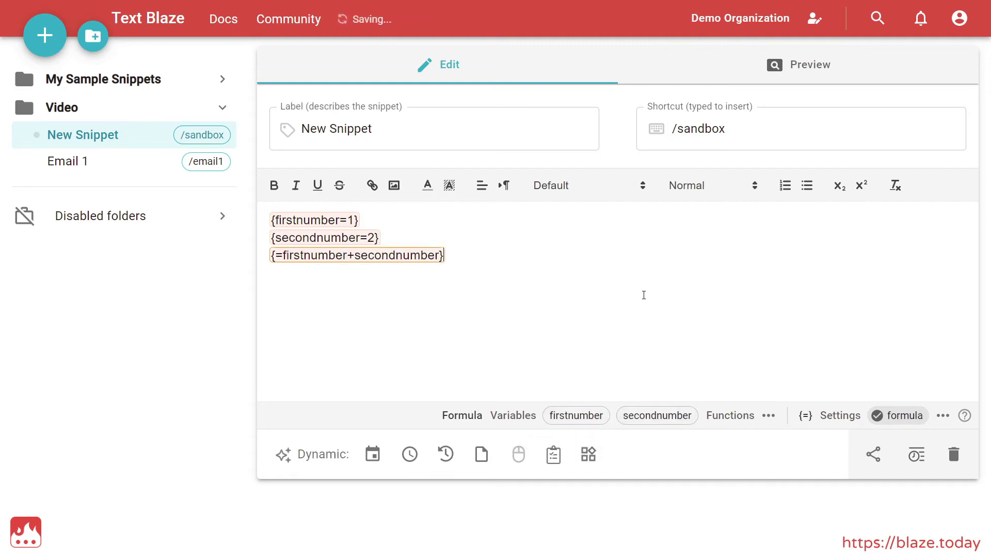
{"action": "left_click", "coordinate": [688, 66]}
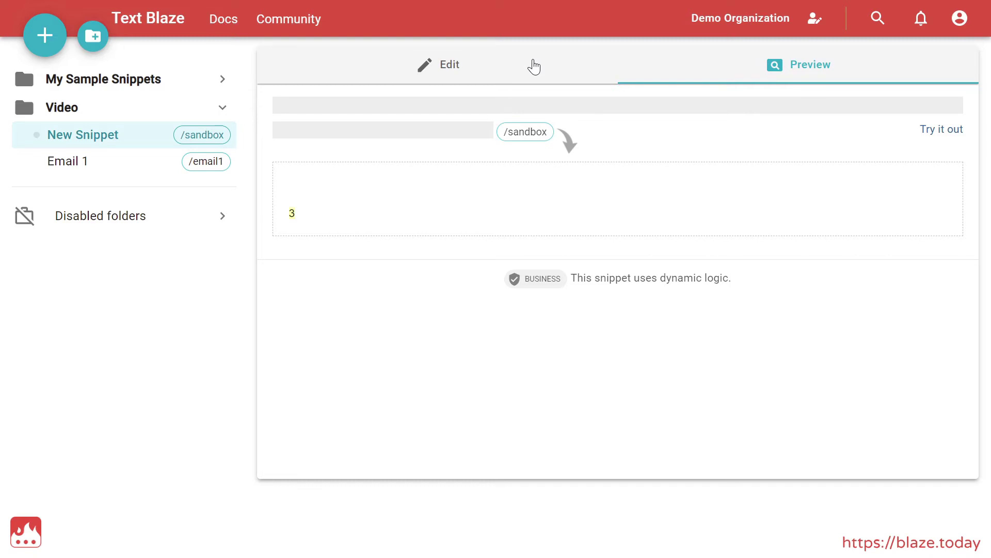
{"action": "left_click", "coordinate": [535, 66]}
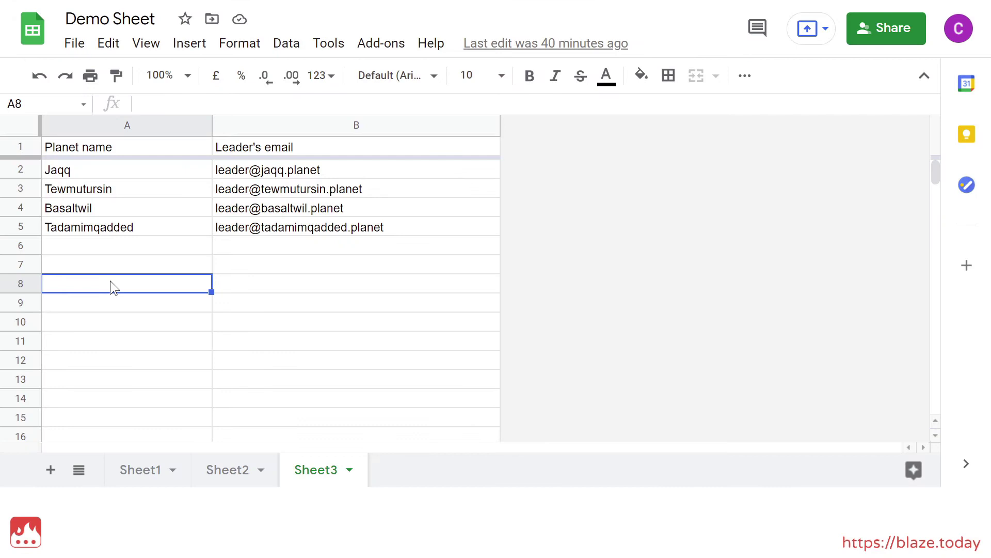
Switch to Google Sheets and copy row 2, the Jaqq planet entry, on Sheet3
{"action": "left_click", "coordinate": [24, 168]}
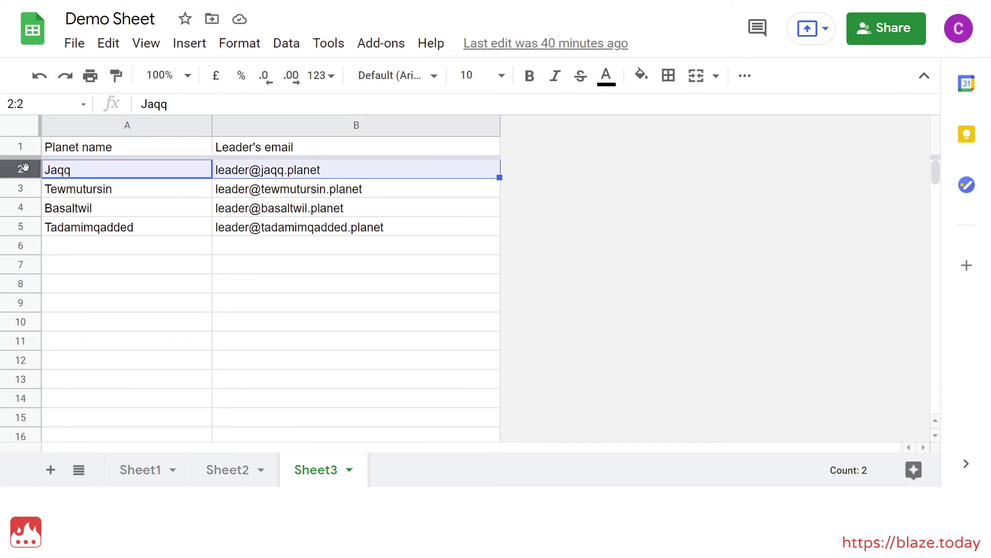
{"action": "right_click", "coordinate": [113, 169]}
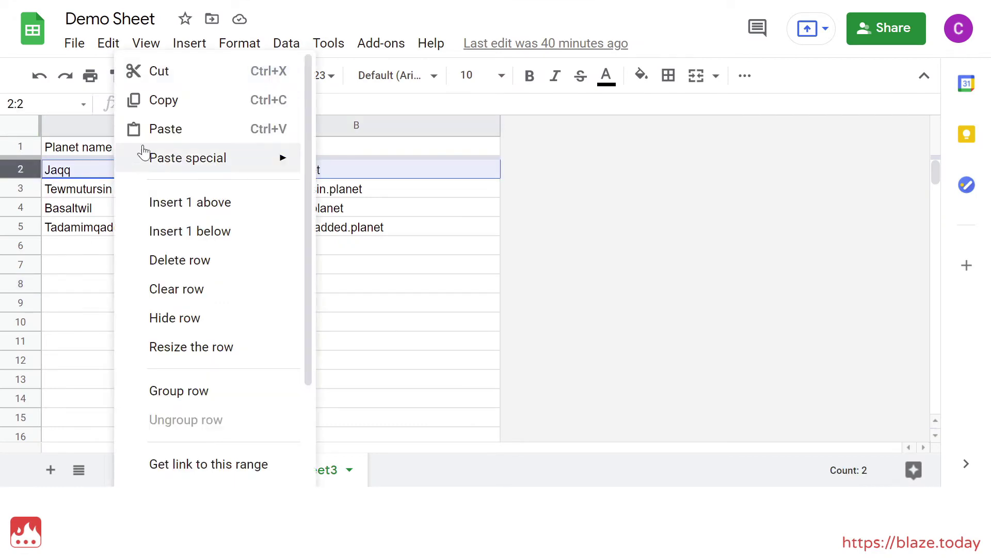
{"action": "left_click", "coordinate": [170, 106]}
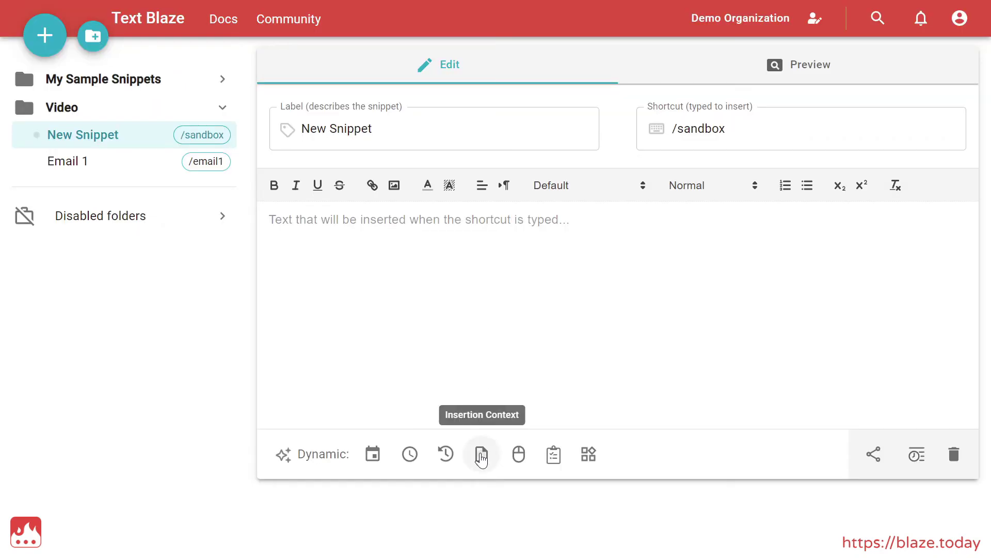
Insert the {clipboard} command into the empty Text Blaze /sandbox snippet and preview it
{"action": "left_click", "coordinate": [482, 453]}
{"action": "left_click", "coordinate": [562, 35]}
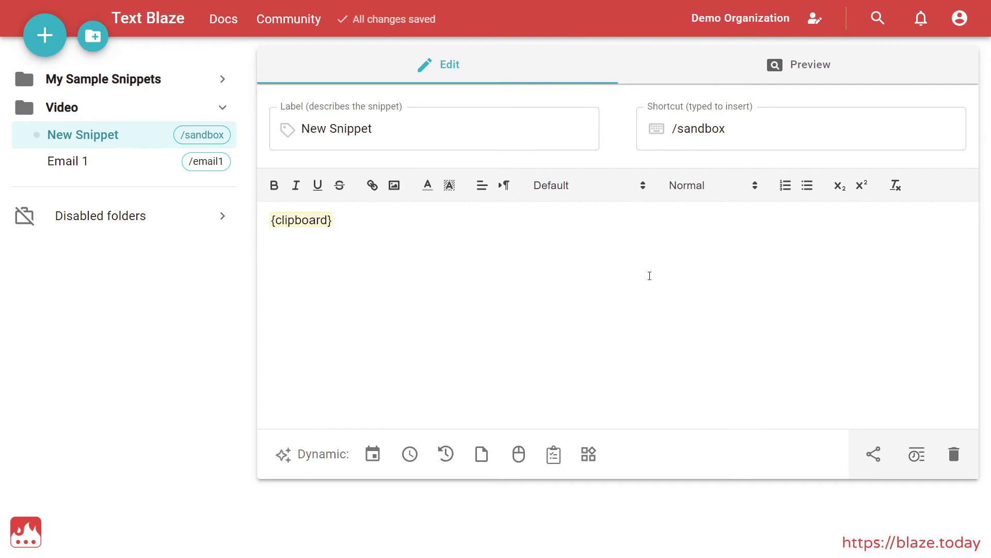
{"action": "left_click", "coordinate": [715, 65]}
Add a formula line above {clipboard} containing the split list function with its sample arguments, {=split("a,b,c", ",")}
{"action": "key", "text": "Return"}
{"action": "type", "text": "{=}"}
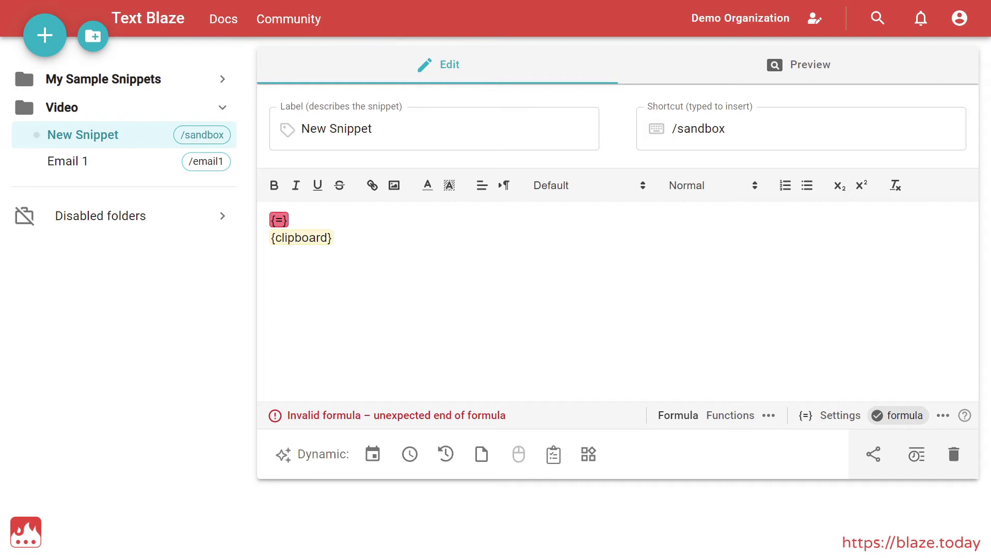
{"action": "left_click", "coordinate": [769, 417]}
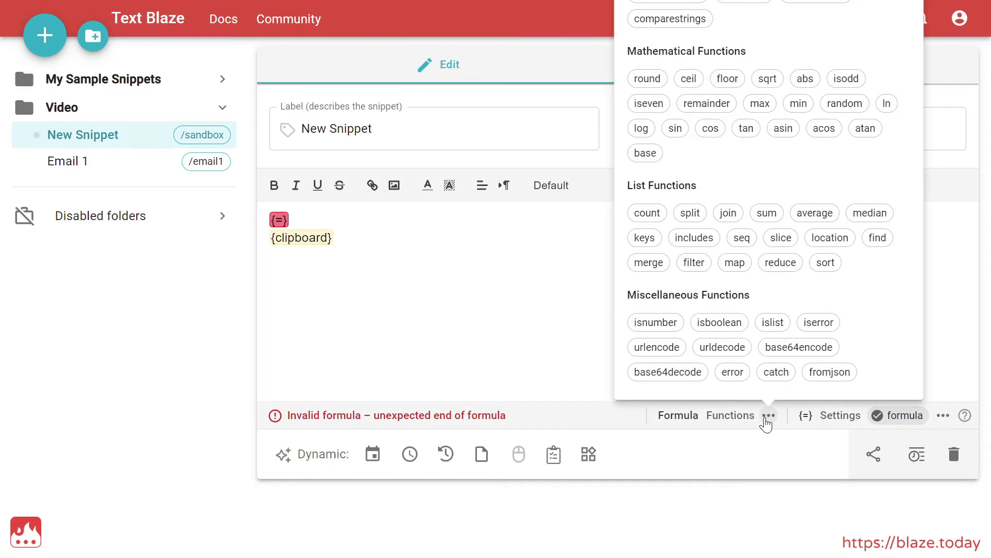
{"action": "left_click", "coordinate": [690, 213]}
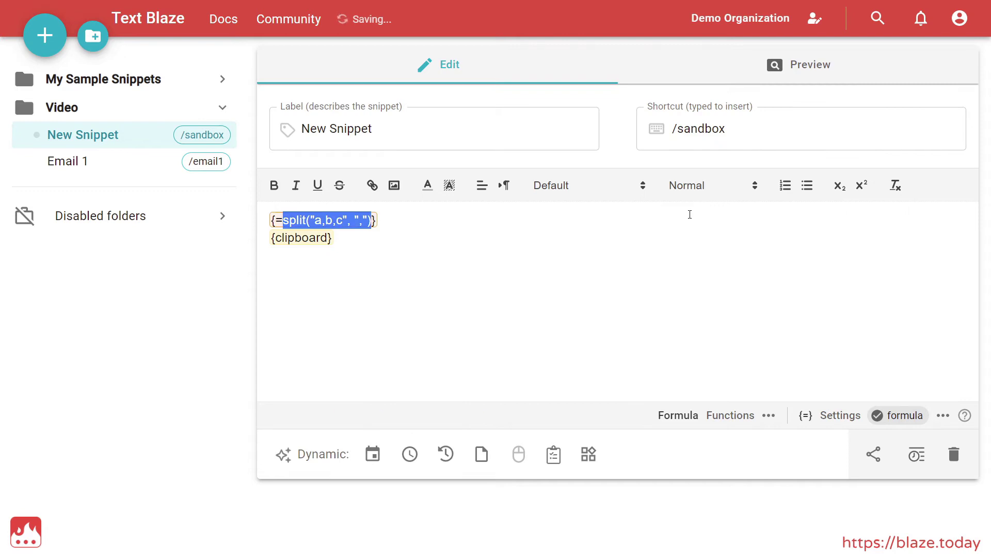
Replace the sample list "a,b,c" in the split formula with the {clipboard} command from the line below
{"action": "left_click", "coordinate": [687, 219]}
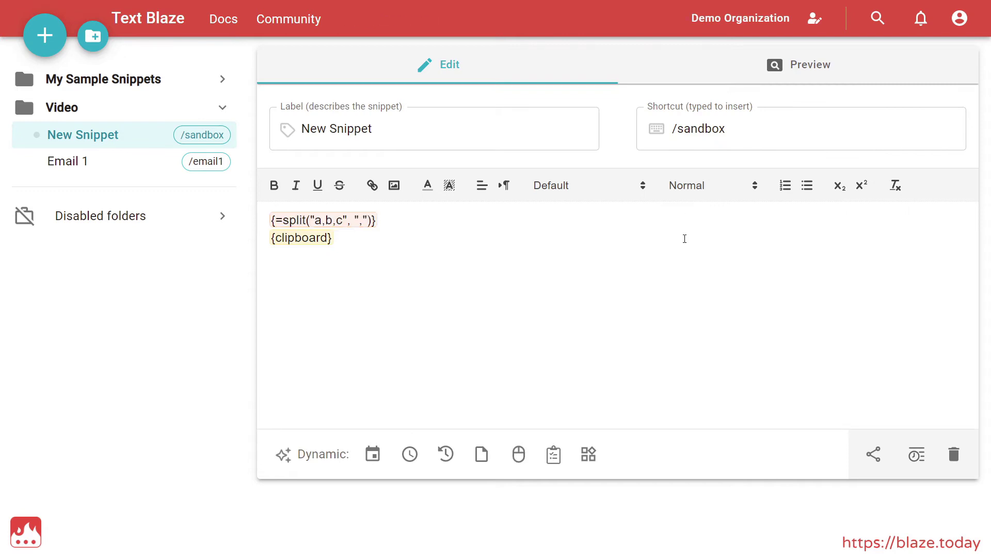
{"action": "left_click_drag", "start_coordinate": [312, 220], "coordinate": [349, 221]}
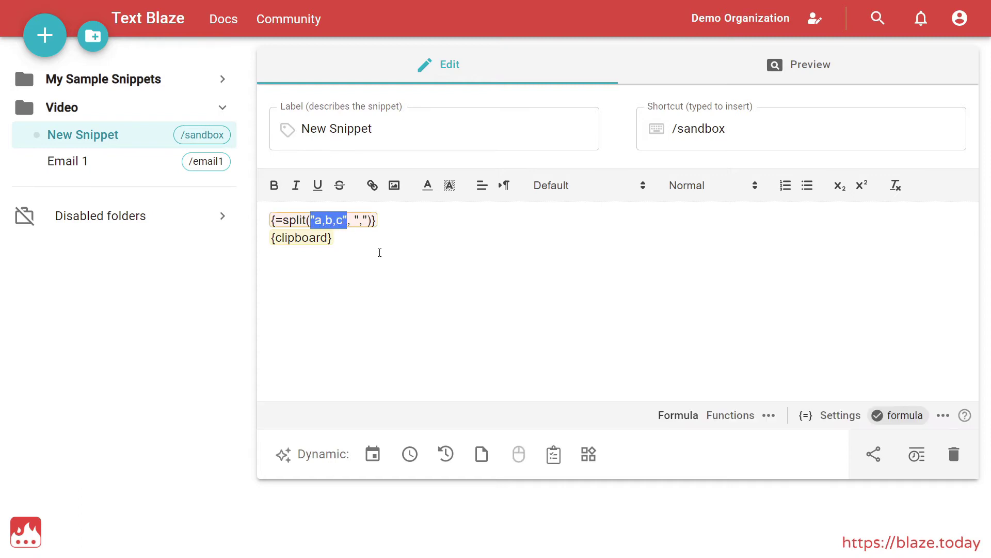
{"action": "key", "text": "BackSpace"}
{"action": "left_click_drag", "start_coordinate": [272, 238], "coordinate": [310, 225]}
{"action": "left_click", "coordinate": [409, 264]}
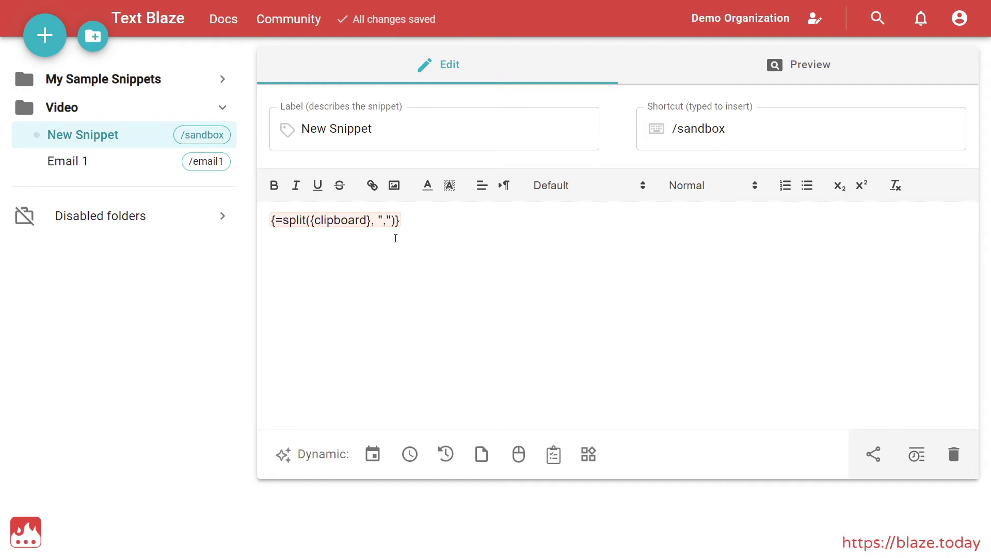
Change the split formula's separator to a tab, "\t", and preview the /sandbox snippet
{"action": "left_click", "coordinate": [390, 222]}
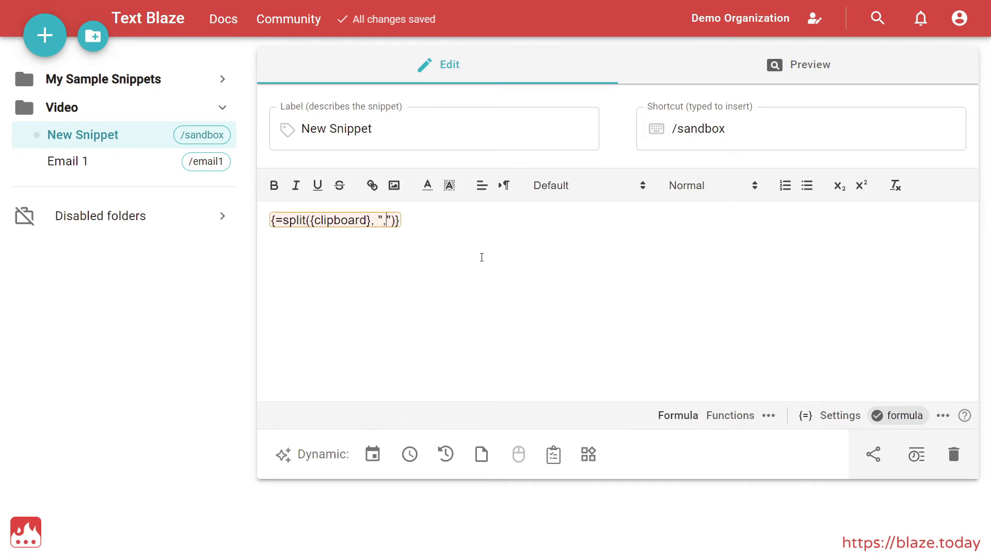
{"action": "key", "text": "BackSpace"}
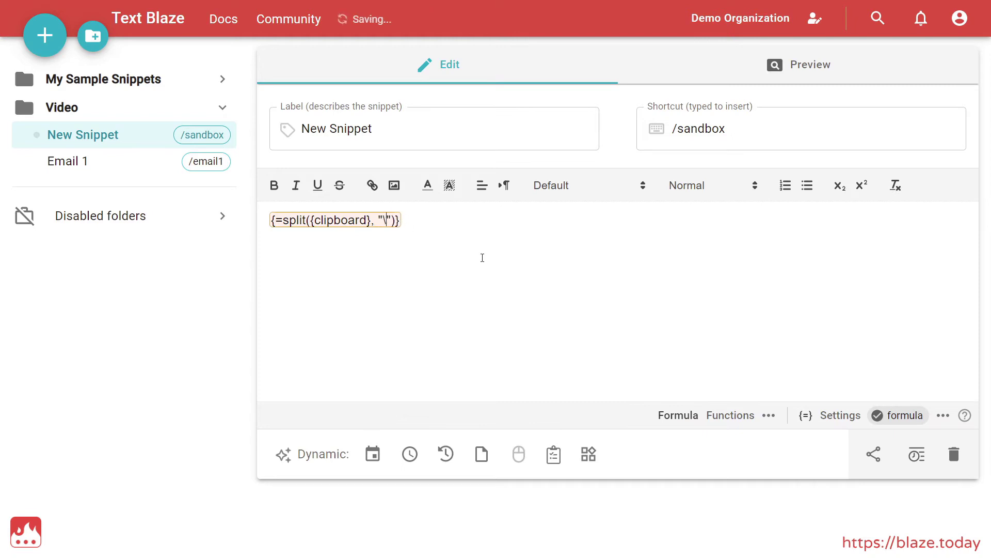
{"action": "left_click", "coordinate": [789, 73]}
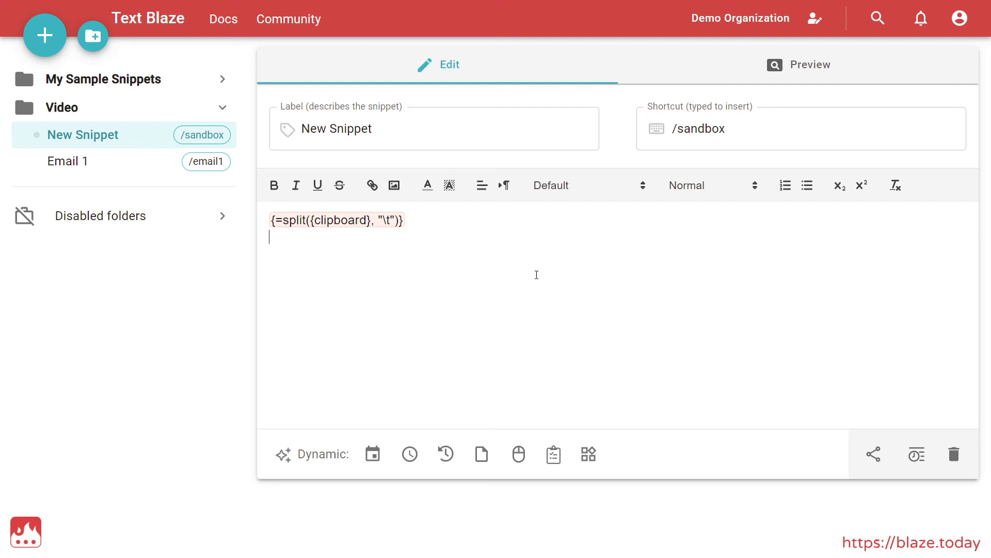
Assign the split result to the variable data, insert {=data} on the line below, and preview the snippet before returning to editing
{"action": "left_click", "coordinate": [279, 220]}
{"action": "type", "text": "data"}
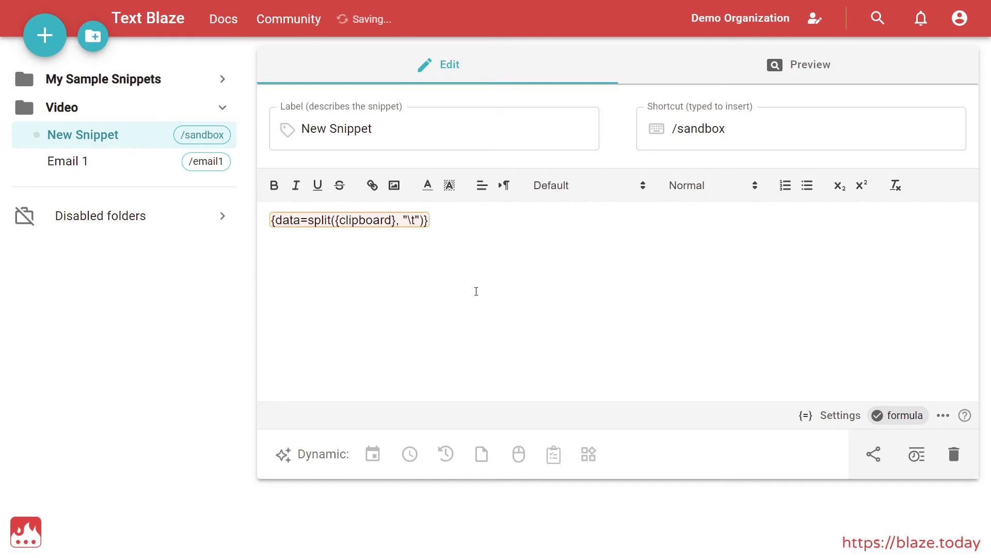
{"action": "left_click", "coordinate": [476, 291]}
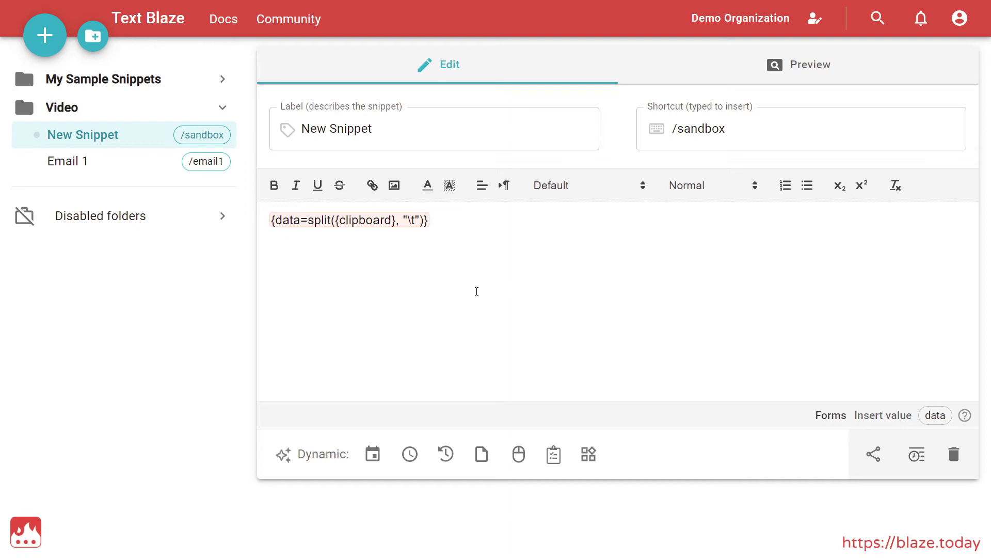
{"action": "left_click", "coordinate": [936, 415]}
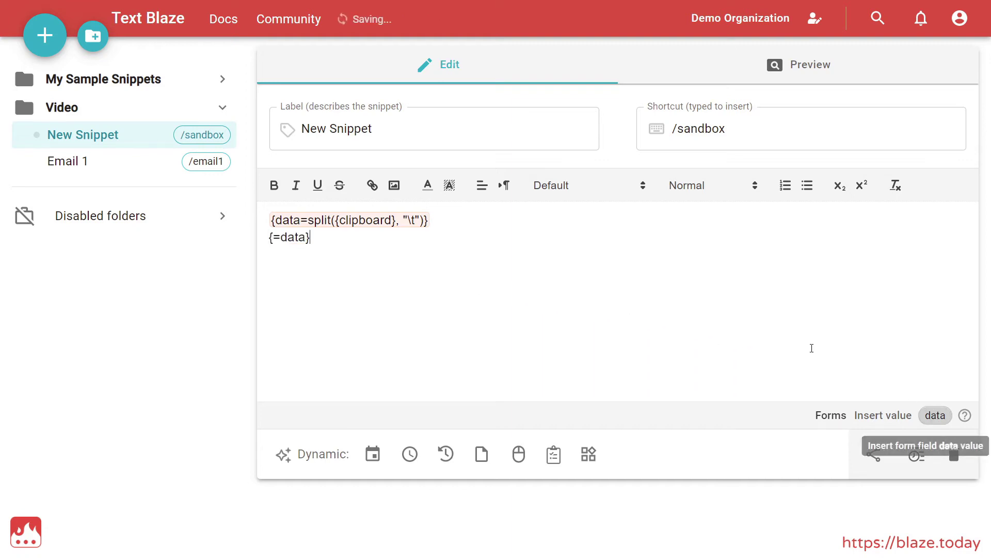
{"action": "left_click", "coordinate": [693, 69]}
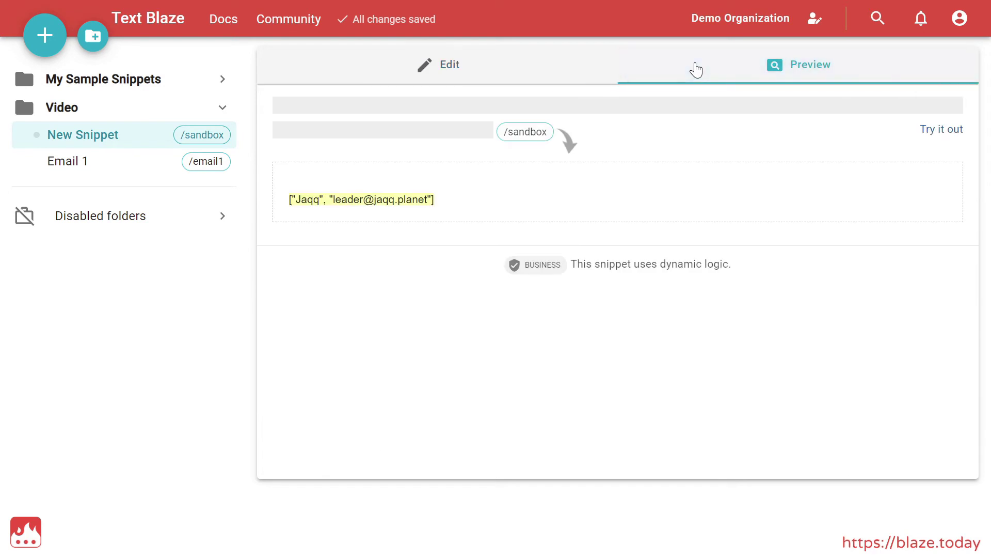
{"action": "left_click", "coordinate": [494, 68]}
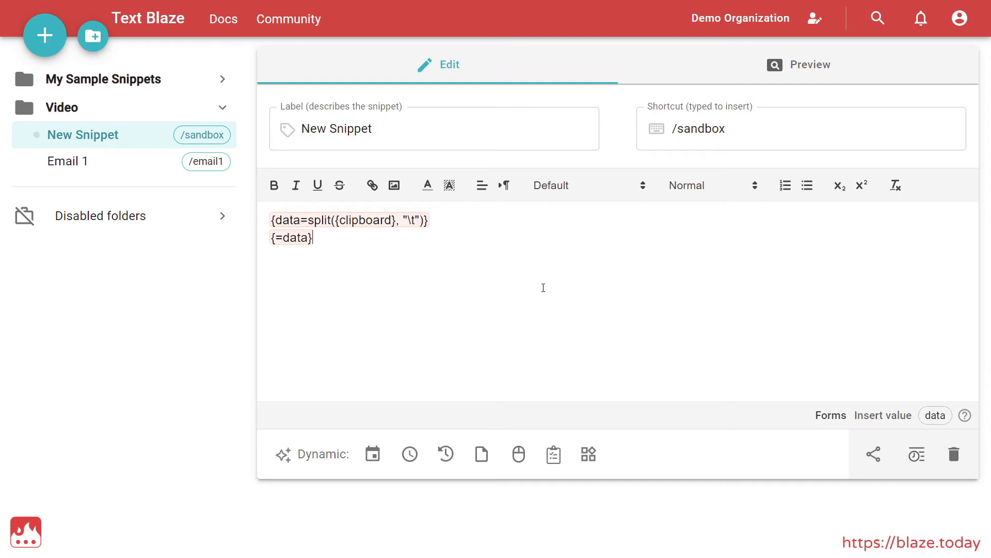
Turn the {=data} line into {planet=data[1]} and add {email=data[2]} on the line below it
{"action": "key", "text": "Left"}
{"action": "type", "text": "[1]"}
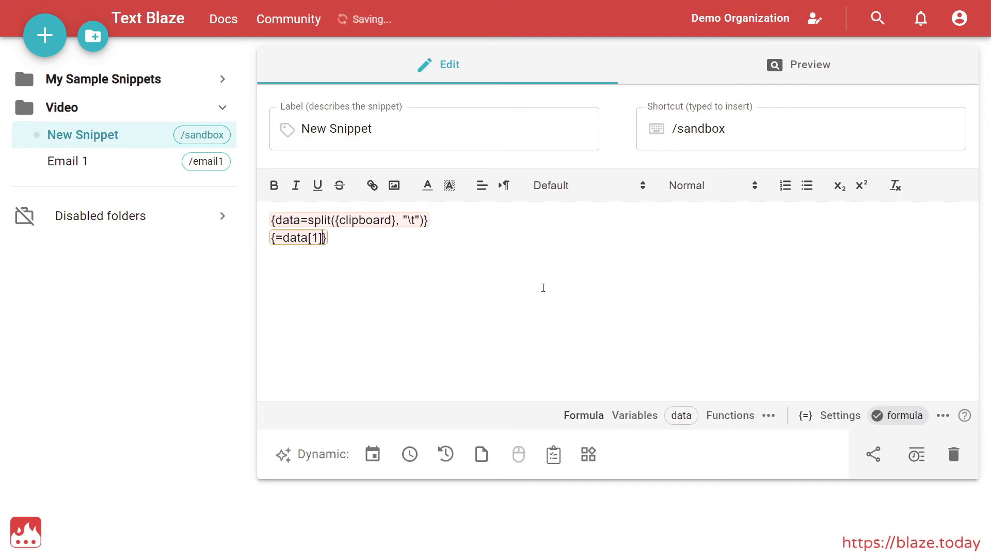
{"action": "key", "text": "Right"}
{"action": "key", "text": "Return"}
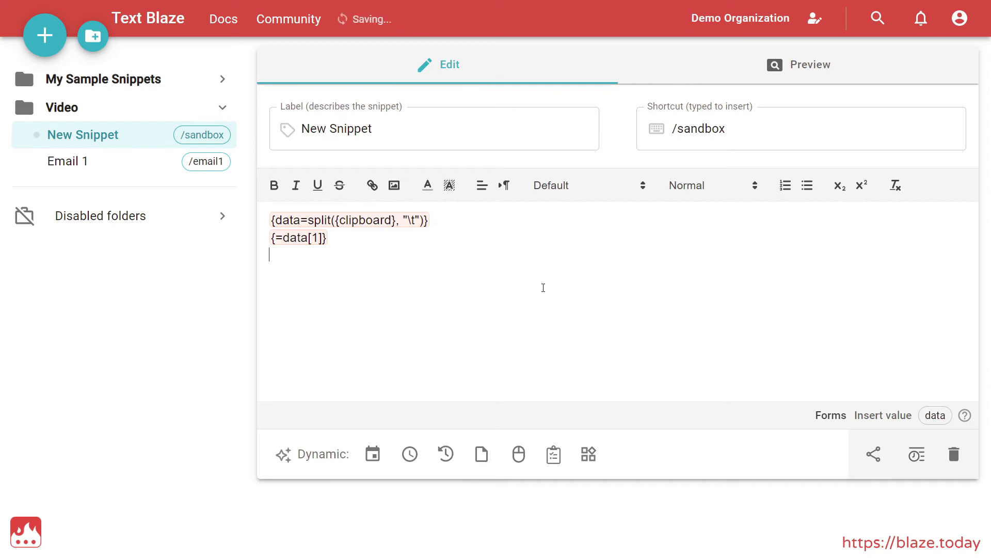
{"action": "left_click", "coordinate": [935, 415]}
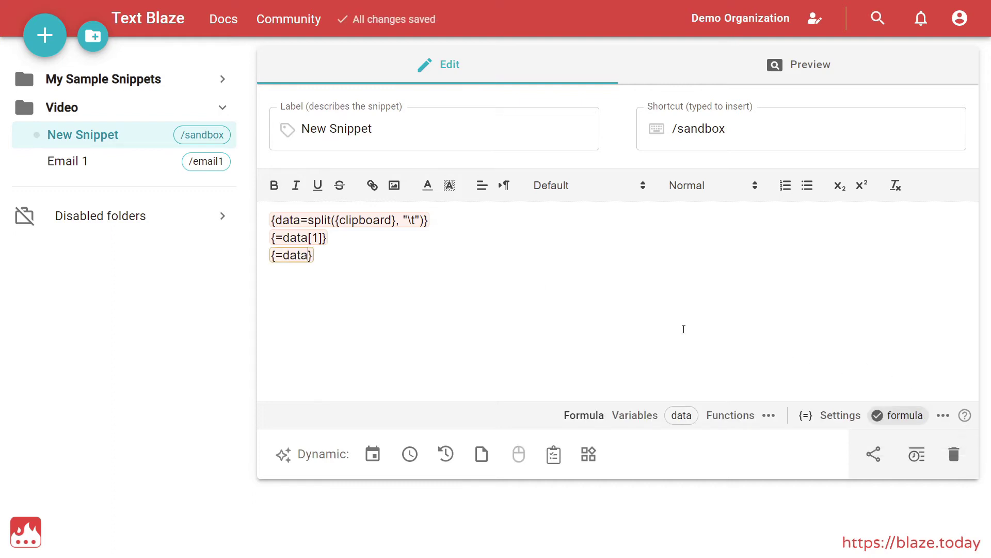
{"action": "type", "text": "[2]"}
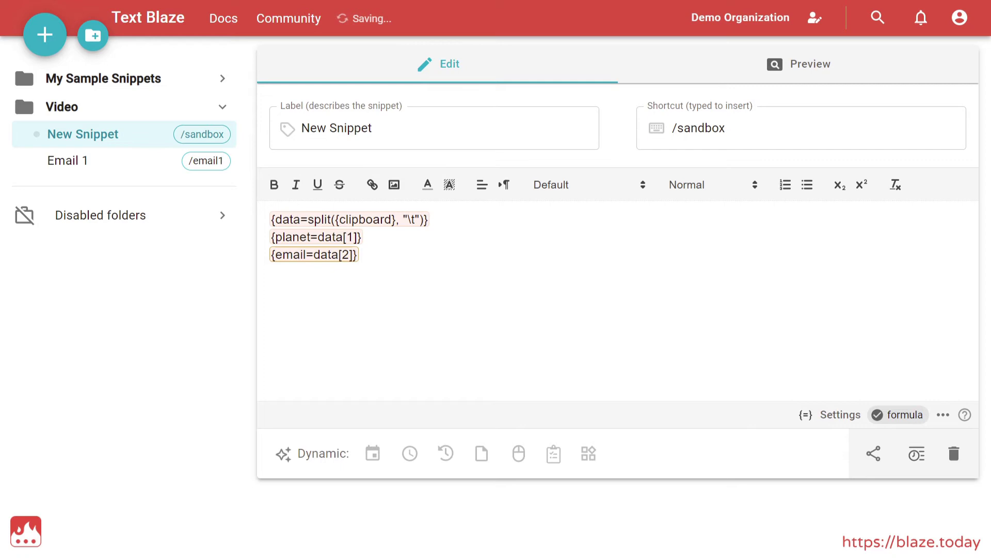
Copy the three formula lines from the /sandbox snippet and paste them above the greeting in the Email 1 snippet
{"action": "key", "text": "ctrl+a"}
{"action": "right_click", "coordinate": [345, 248]}
{"action": "left_click", "coordinate": [369, 285]}
{"action": "left_click", "coordinate": [223, 171]}
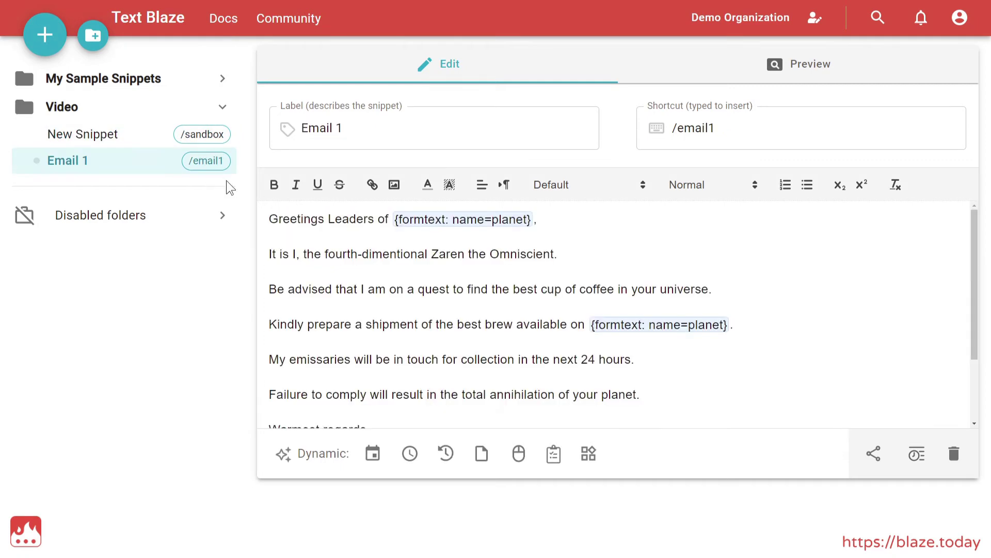
{"action": "key", "text": "Return"}
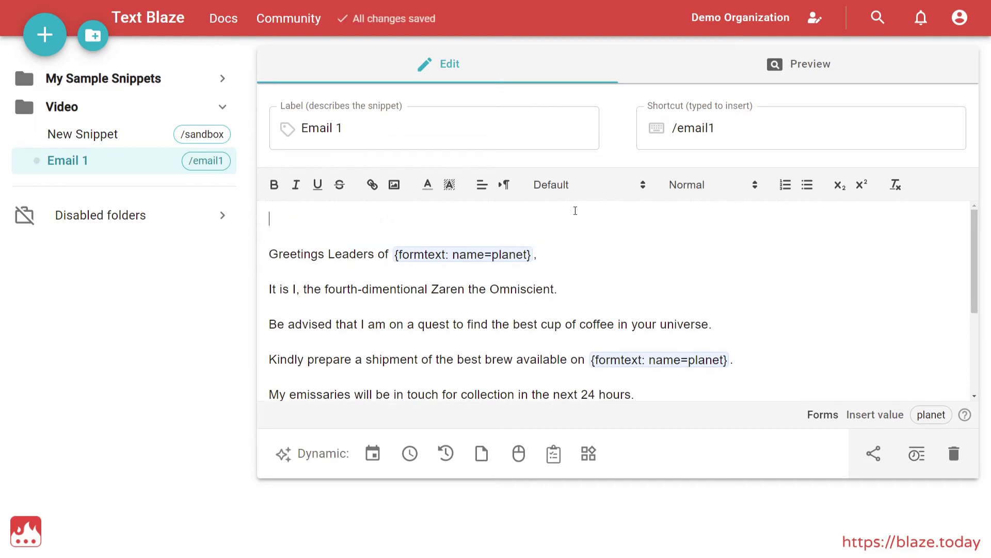
{"action": "right_click", "coordinate": [570, 215]}
{"action": "left_click", "coordinate": [612, 291]}
Replace both {formtext: name=planet} fields in the email with {=planet}, then preview the snippet and return to editing
{"action": "left_click_drag", "start_coordinate": [395, 289], "coordinate": [532, 290]}
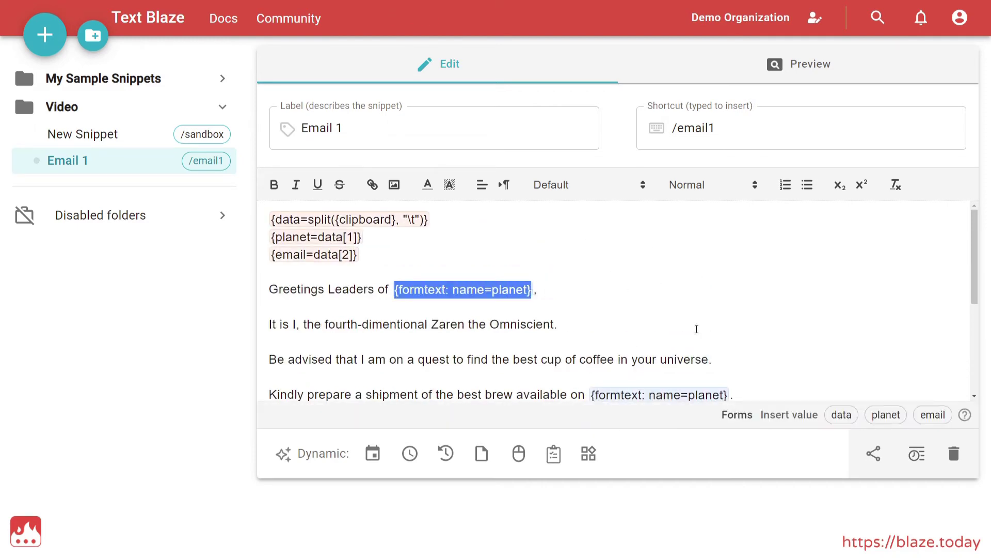
{"action": "left_click", "coordinate": [886, 415]}
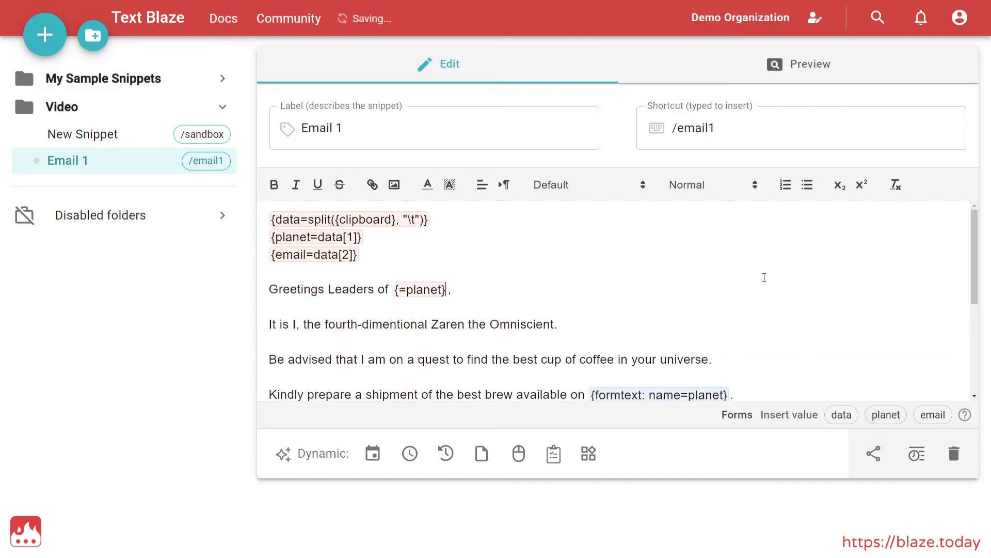
{"action": "scroll", "coordinate": [723, 284], "scroll_direction": "down", "scroll_amount": 2}
{"action": "left_click_drag", "start_coordinate": [589, 293], "coordinate": [728, 292]}
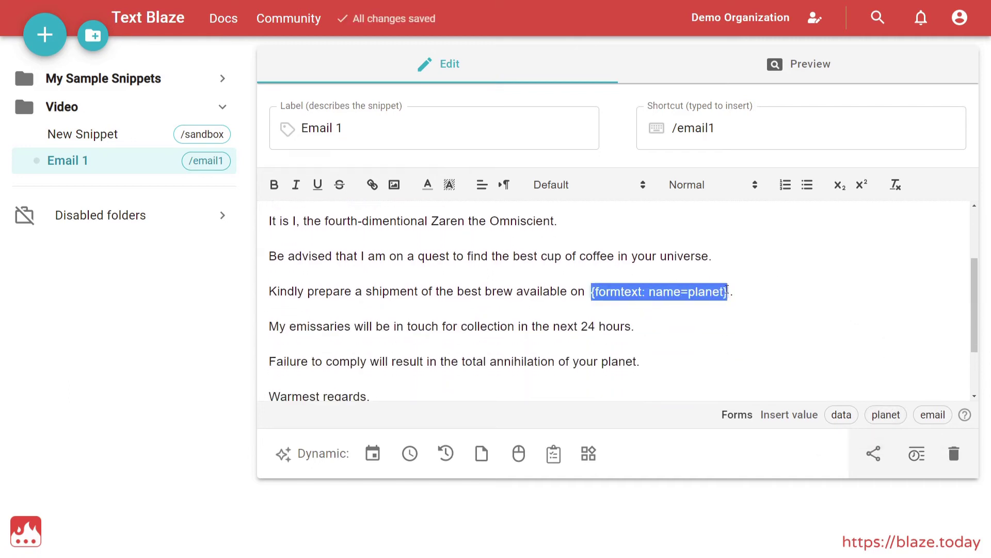
{"action": "left_click", "coordinate": [886, 415]}
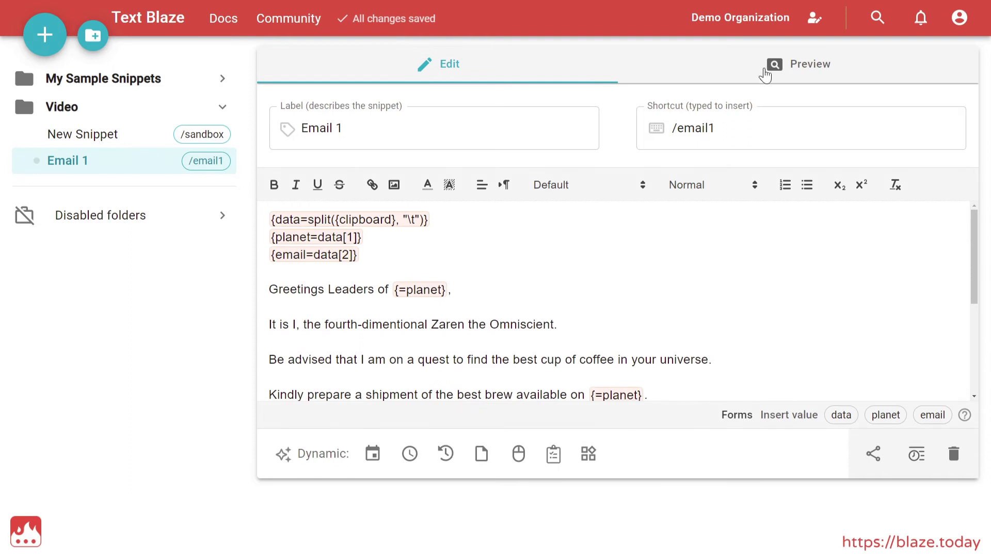
{"action": "left_click", "coordinate": [739, 66]}
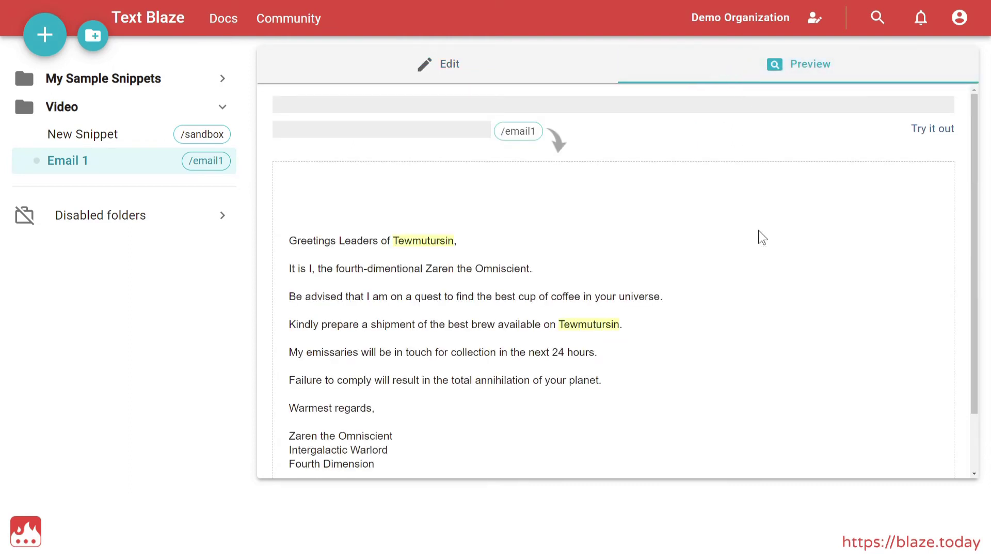
{"action": "left_click", "coordinate": [537, 70]}
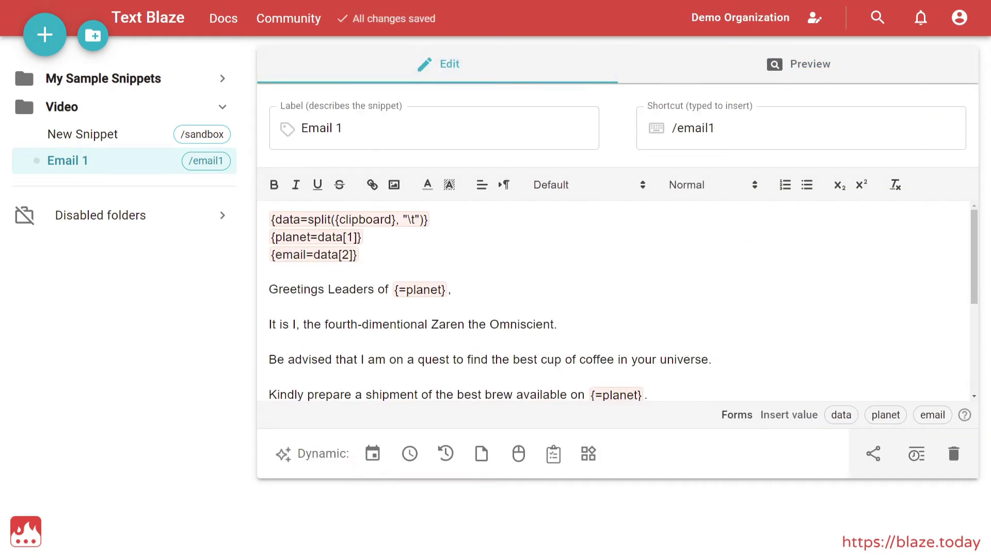
Wrap the three formula lines at the top of Email 1 in a {note} and {endnote} block
{"action": "left_click_drag", "start_coordinate": [358, 254], "coordinate": [271, 217]}
{"action": "right_click", "coordinate": [351, 236]}
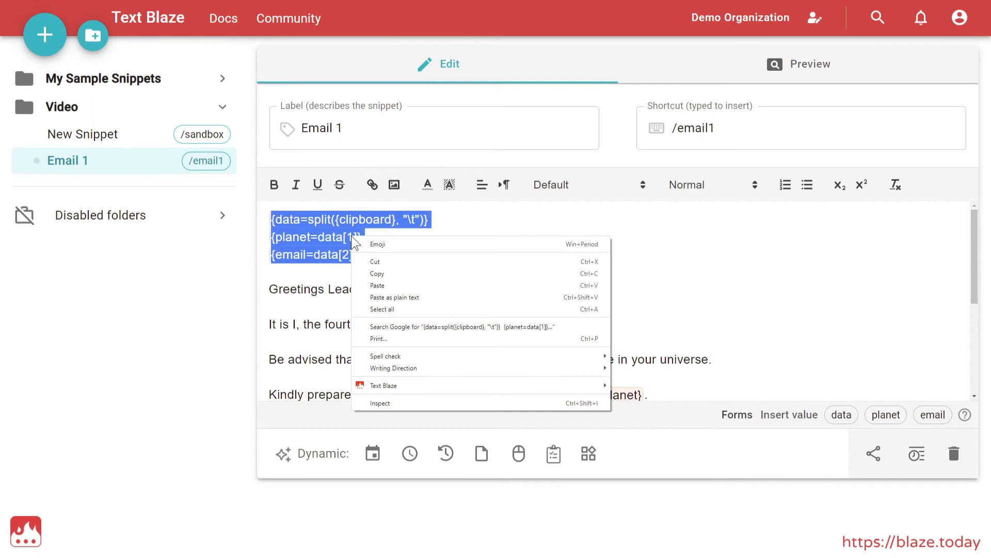
{"action": "left_click", "coordinate": [386, 261]}
{"action": "left_click", "coordinate": [552, 454]}
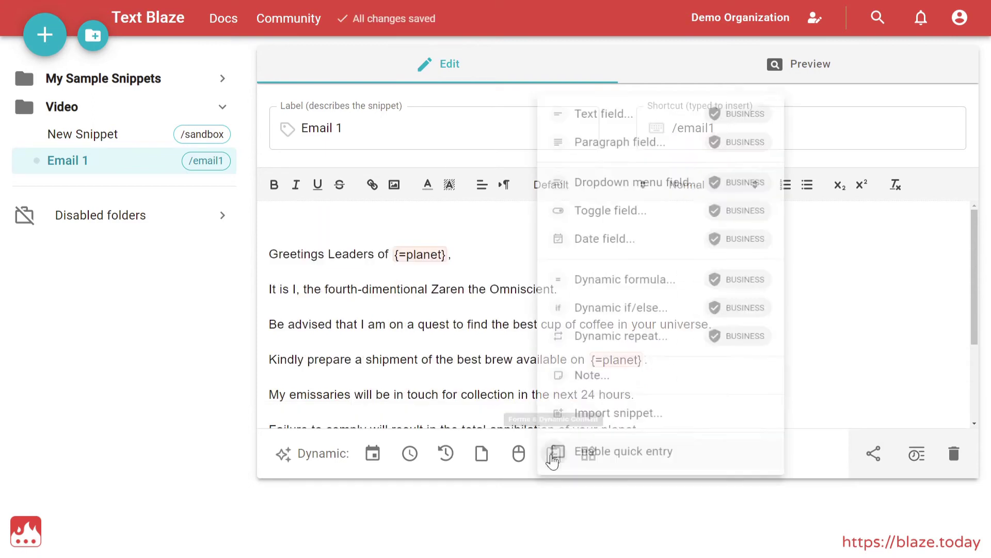
{"action": "left_click", "coordinate": [584, 368]}
{"action": "key", "text": "ctrl+v"}
{"action": "left_click", "coordinate": [660, 336]}
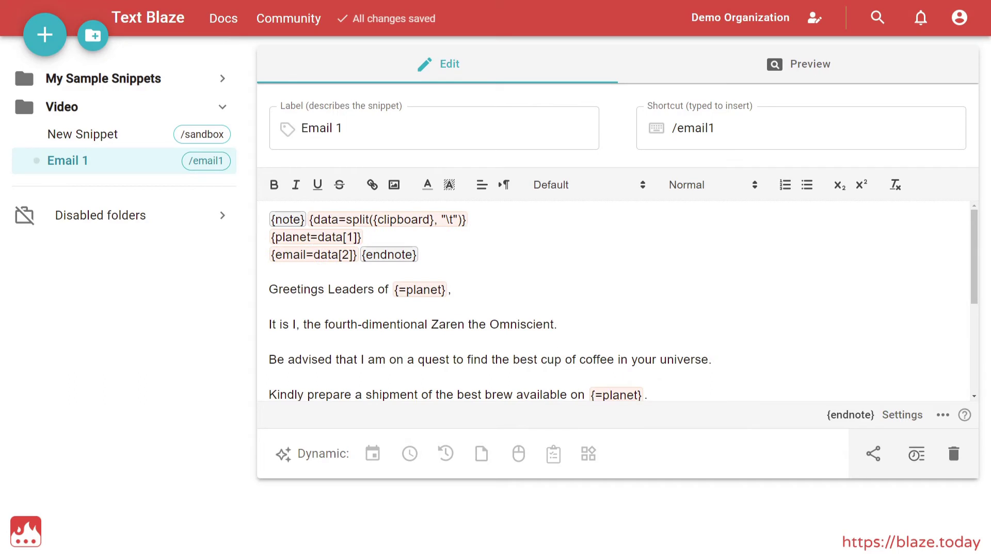
Add the trim=right setting to the {endnote} command, then preview the email and return to editing
{"action": "left_click", "coordinate": [942, 414]}
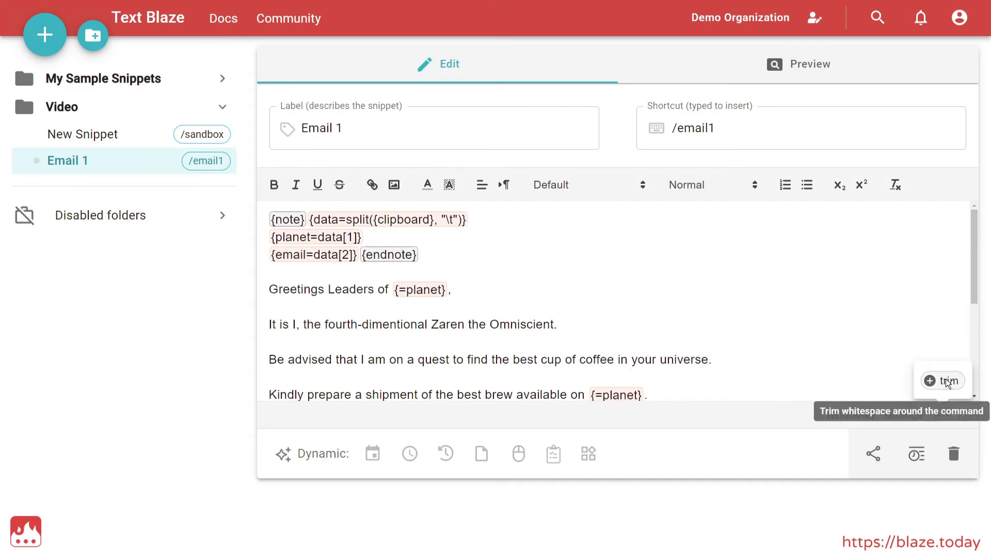
{"action": "left_click", "coordinate": [948, 380]}
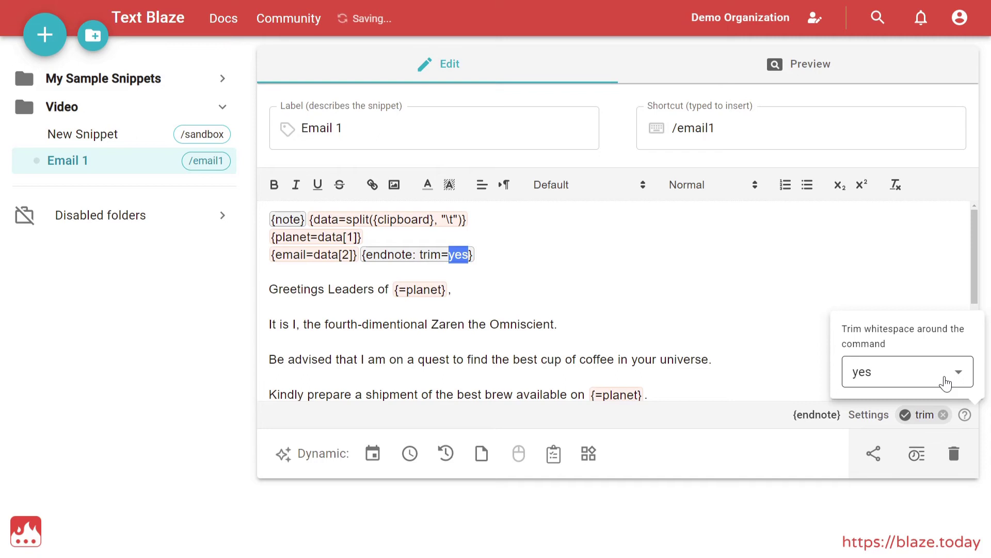
{"action": "left_click", "coordinate": [946, 384]}
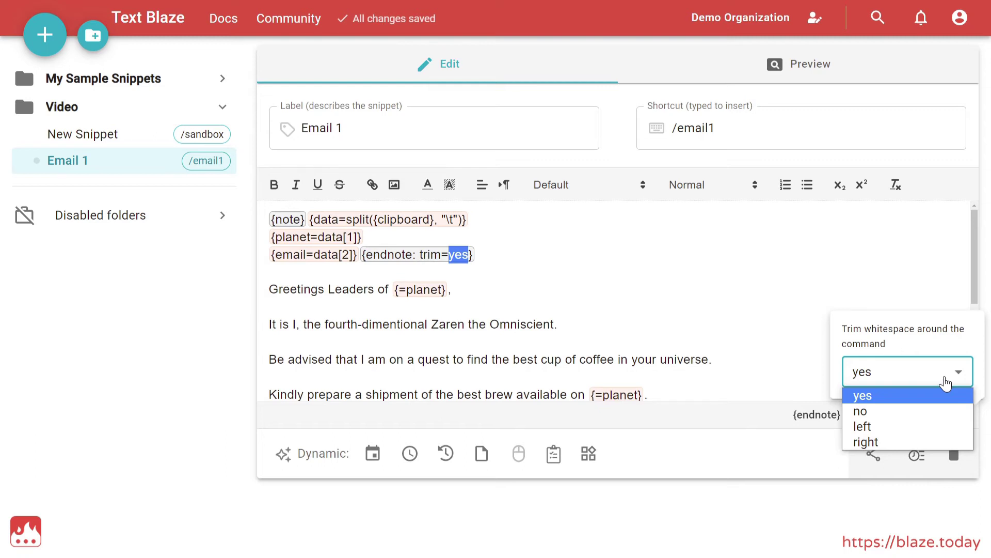
{"action": "left_click", "coordinate": [925, 445]}
{"action": "left_click", "coordinate": [558, 324]}
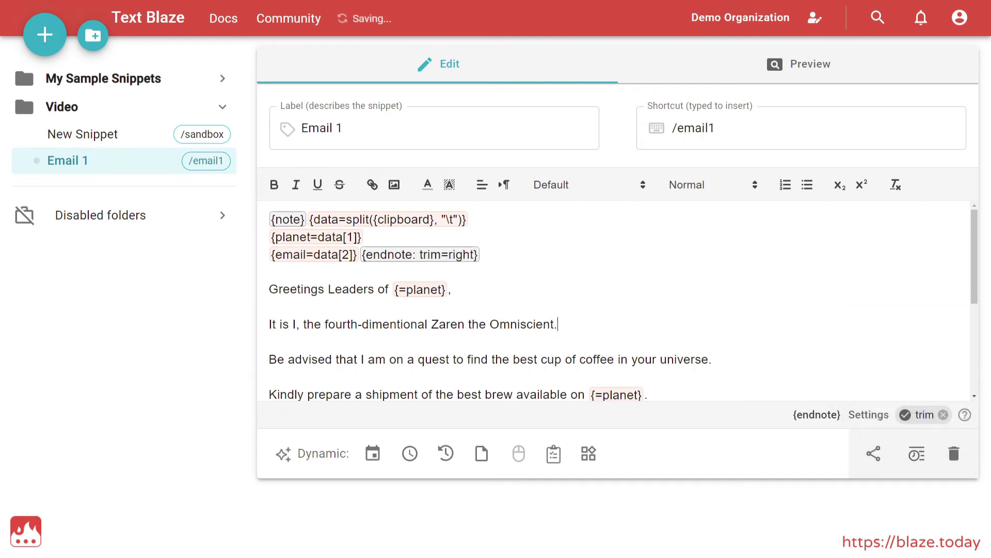
{"action": "left_click", "coordinate": [753, 67]}
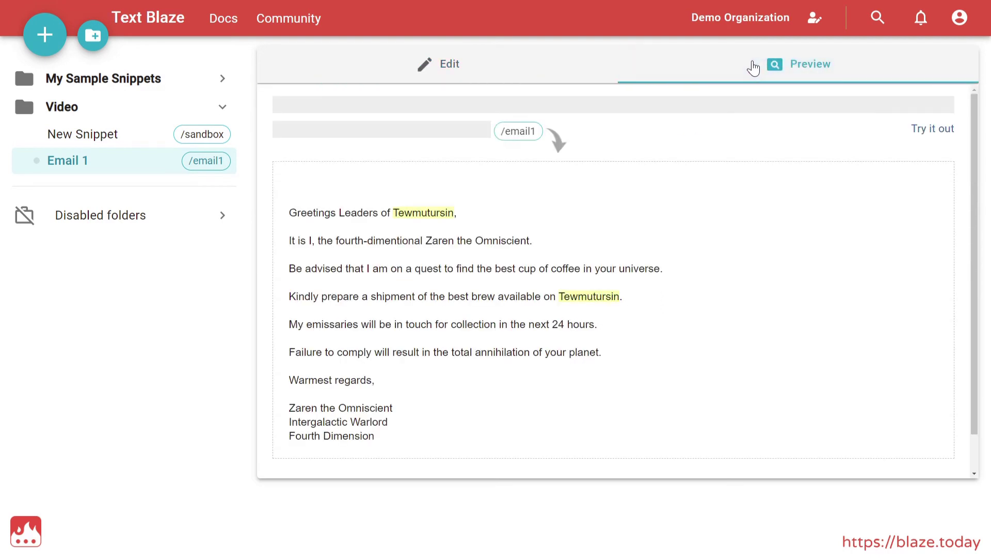
{"action": "left_click", "coordinate": [504, 63]}
Insert a Tab key command after "Fourth Dimension" at the end of Email 1 and change it to {key:shift-tab}
{"action": "scroll", "coordinate": [885, 319], "scroll_direction": "down", "scroll_amount": 3}
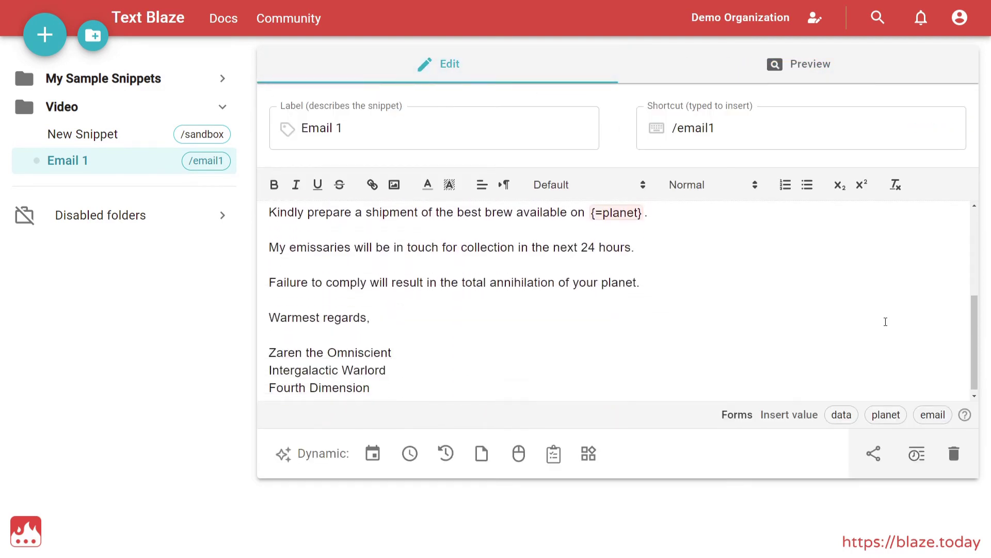
{"action": "left_click", "coordinate": [519, 454]}
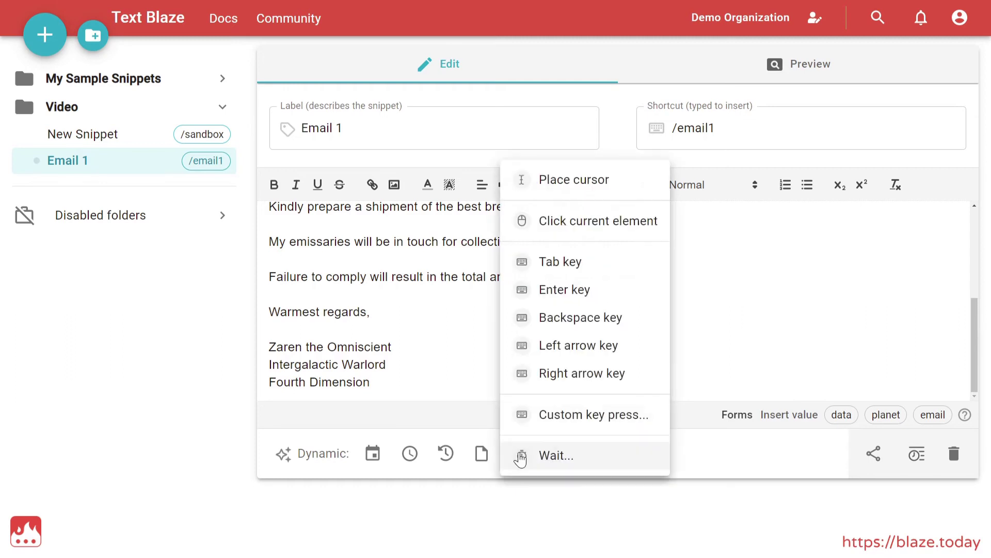
{"action": "left_click", "coordinate": [561, 262]}
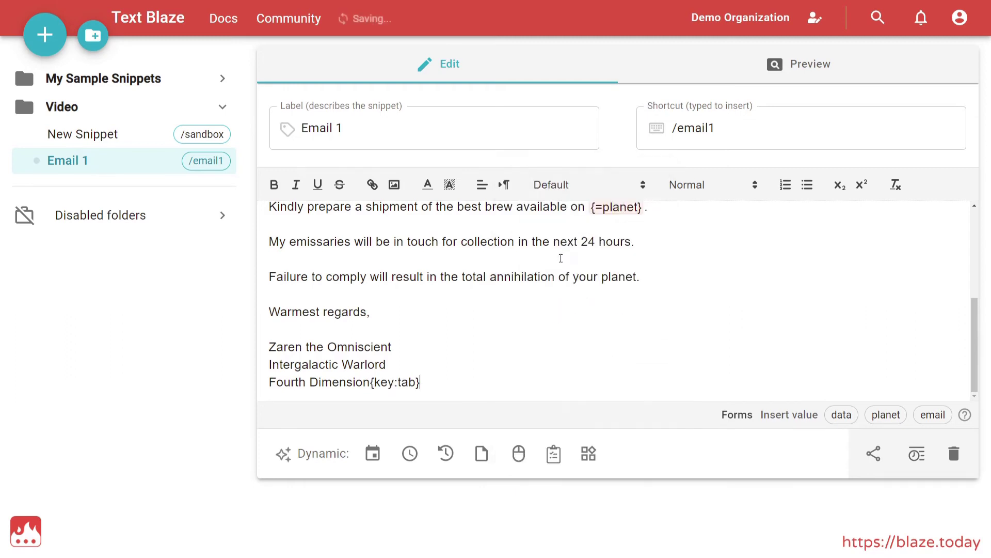
{"action": "key", "text": "Left"}
{"action": "key", "text": "Left"}
{"action": "key", "text": "Left"}
{"action": "key", "text": "Left"}
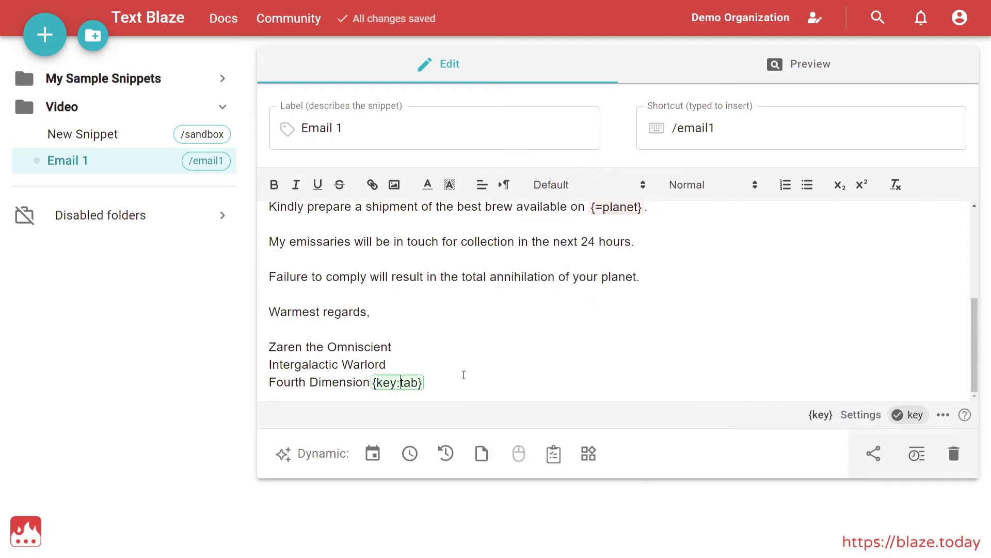
{"action": "type", "text": "shift-"}
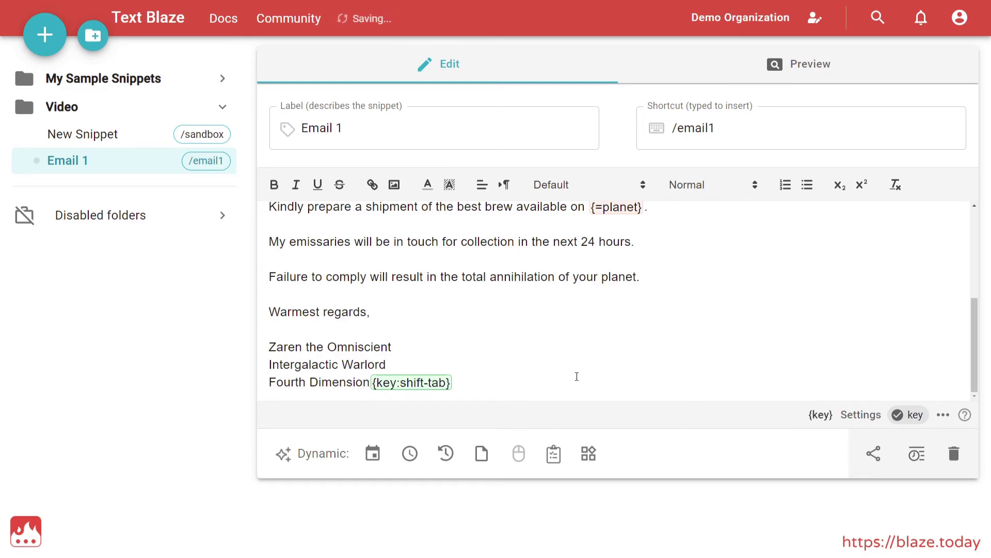
Add the subject text "Your coffee or your annihilation" after the {key:shift-tab} command
{"action": "key", "text": "Right"}
{"action": "key", "text": "Right"}
{"action": "key", "text": "Right"}
{"action": "key", "text": "Right"}
{"action": "type", "text": "Your coffee or your annihilation"}
Copy the {key:shift-tab} command to the end of the subject text and insert the email variable after it
{"action": "left_click_drag", "start_coordinate": [450, 382], "coordinate": [372, 382]}
{"action": "right_click", "coordinate": [425, 385]}
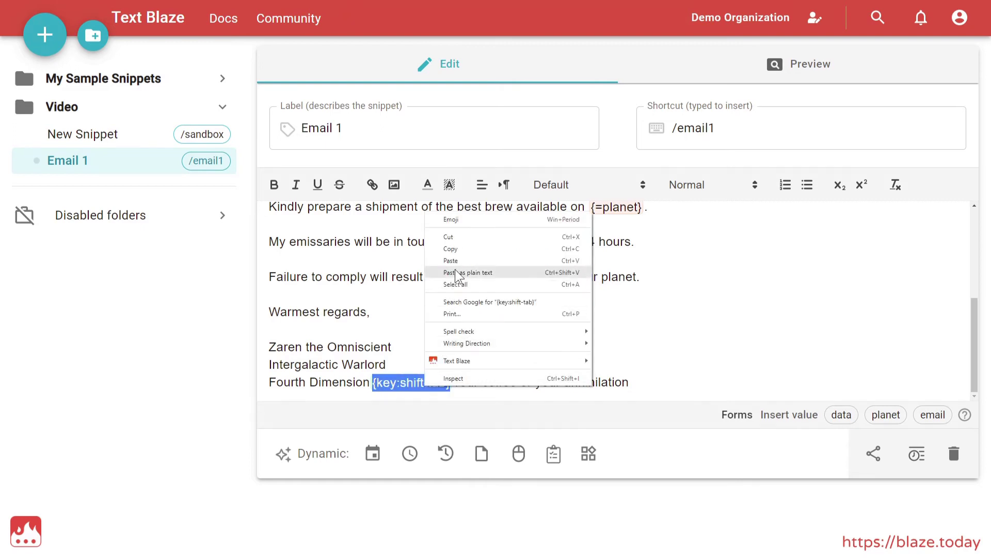
{"action": "left_click", "coordinate": [460, 248]}
{"action": "left_click", "coordinate": [642, 379]}
{"action": "right_click", "coordinate": [634, 383]}
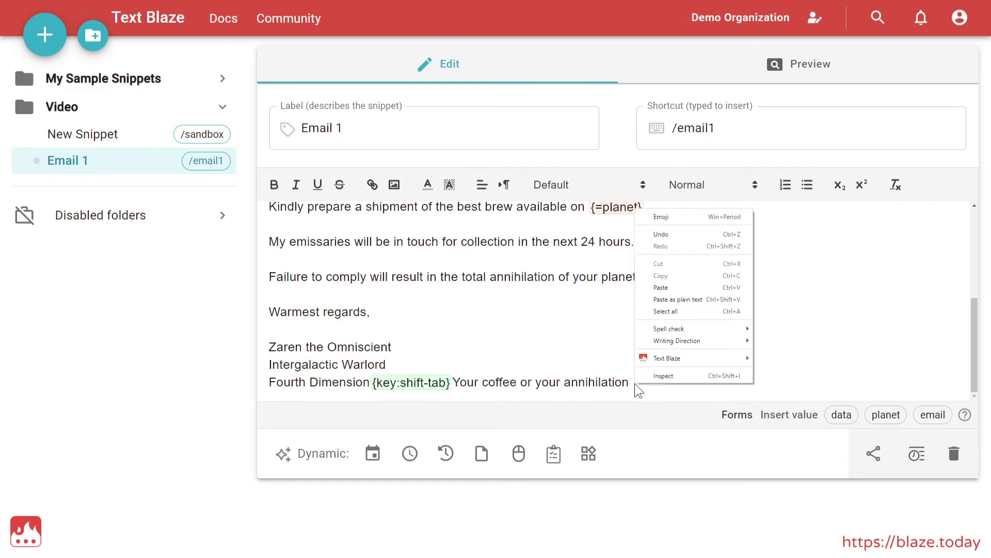
{"action": "left_click", "coordinate": [668, 287]}
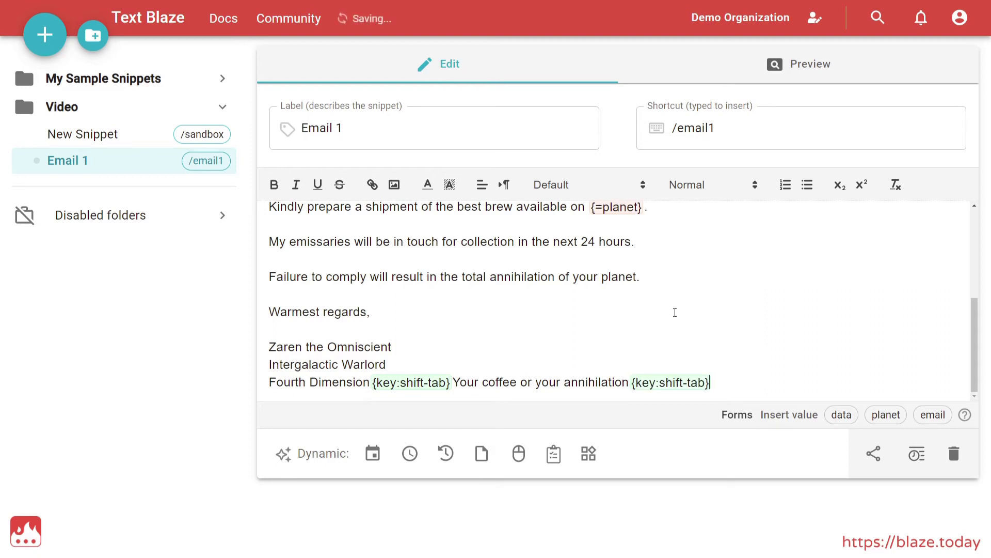
{"action": "left_click", "coordinate": [924, 415]}
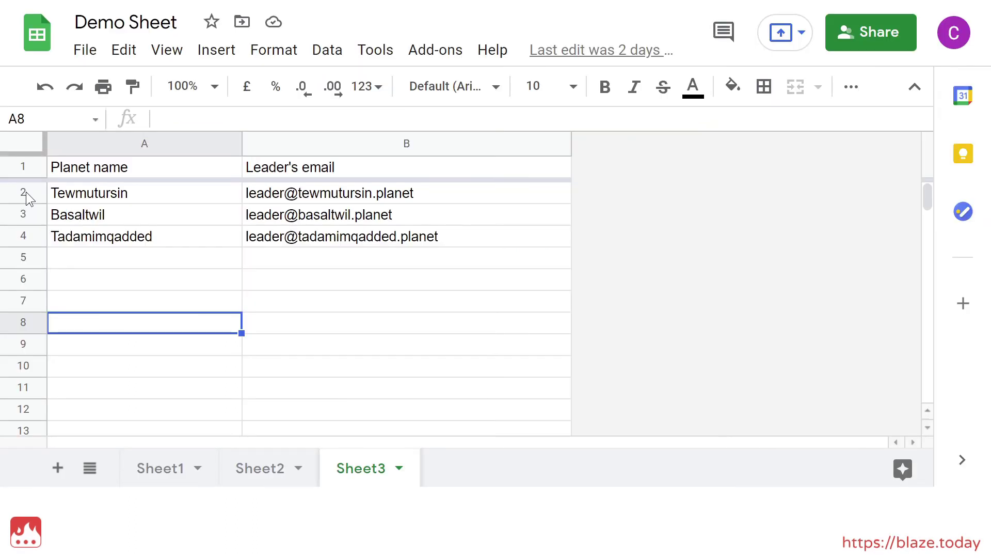
Copy the Tewmutursin row from Demo Sheet, then enter the email snippet's shortcut in the body of a new Gmail message
{"action": "left_click", "coordinate": [26, 192]}
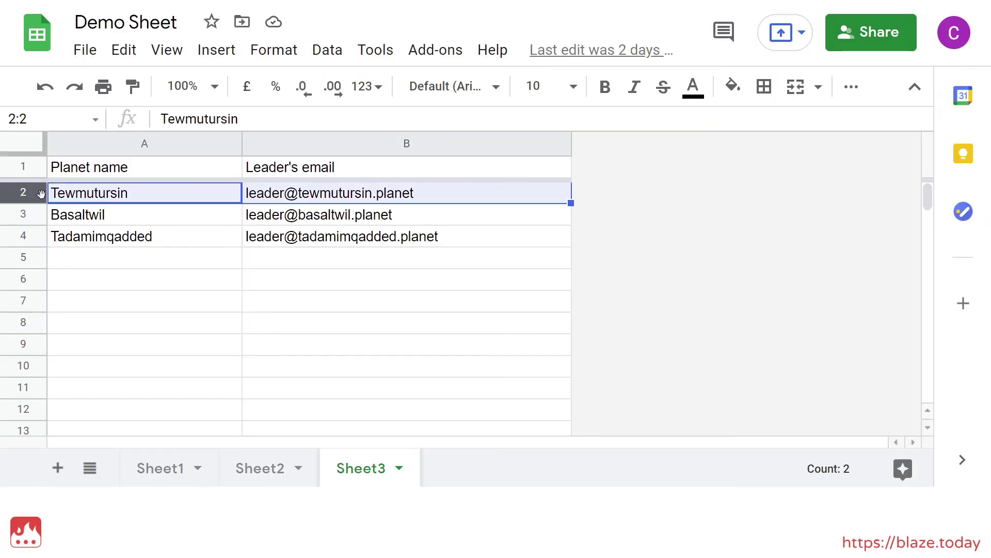
{"action": "right_click", "coordinate": [133, 192]}
{"action": "left_click", "coordinate": [188, 115]}
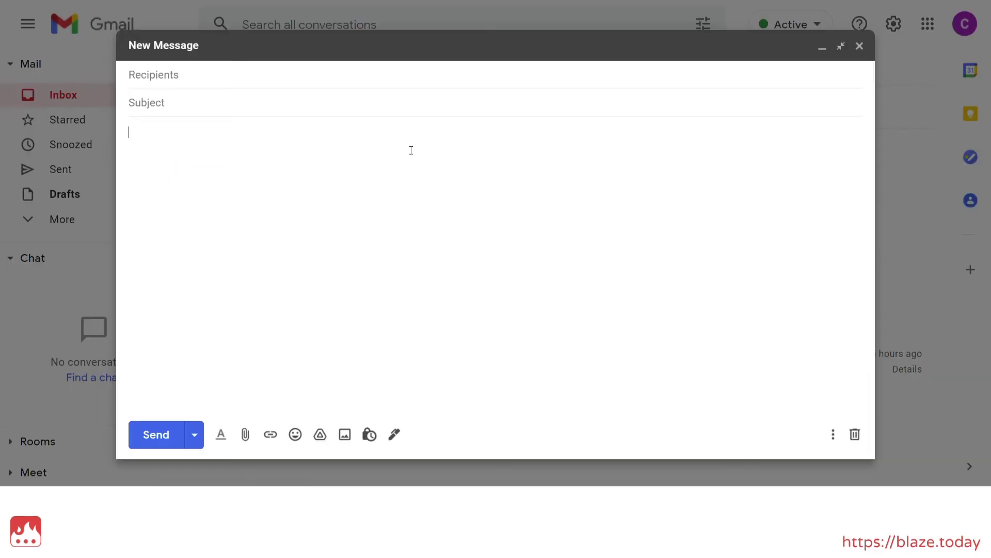
{"action": "type", "text": "/email2"}
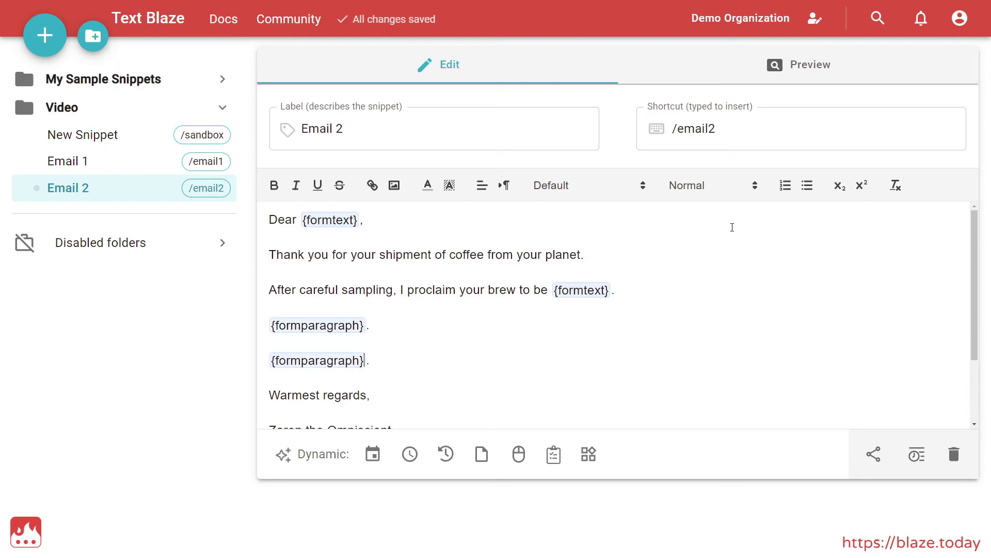
Preview Email 2, then replace <planet leader> with the Gmail Recipient First Name command, type single and default "Planet Leader"
{"action": "left_click", "coordinate": [732, 67]}
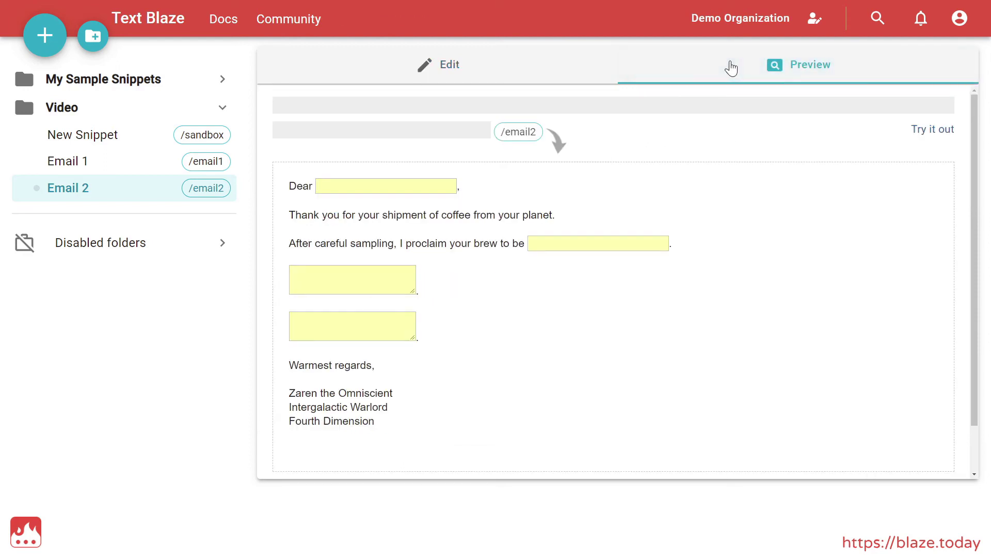
{"action": "left_click", "coordinate": [508, 69]}
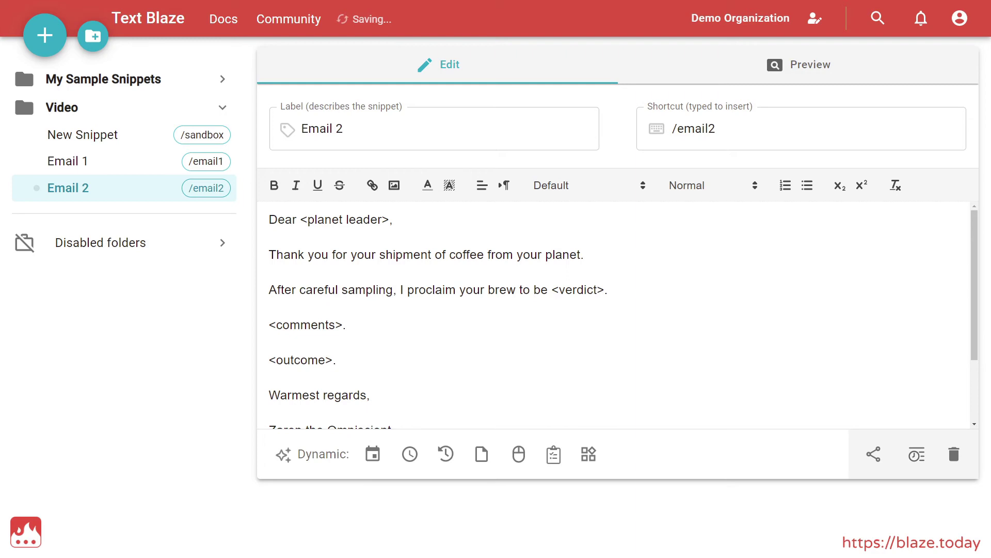
{"action": "left_click_drag", "start_coordinate": [301, 219], "coordinate": [391, 220]}
{"action": "left_click", "coordinate": [589, 454]}
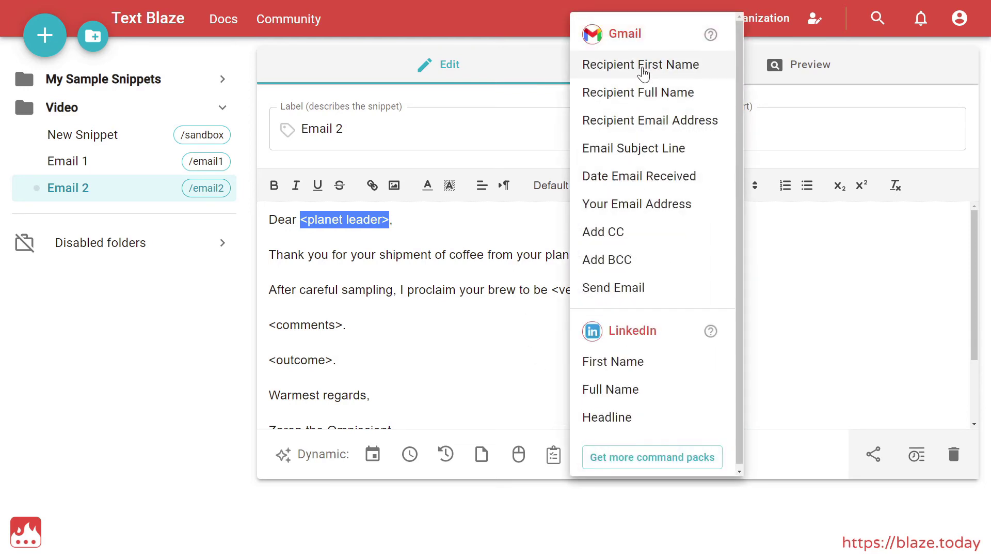
{"action": "left_click", "coordinate": [644, 73]}
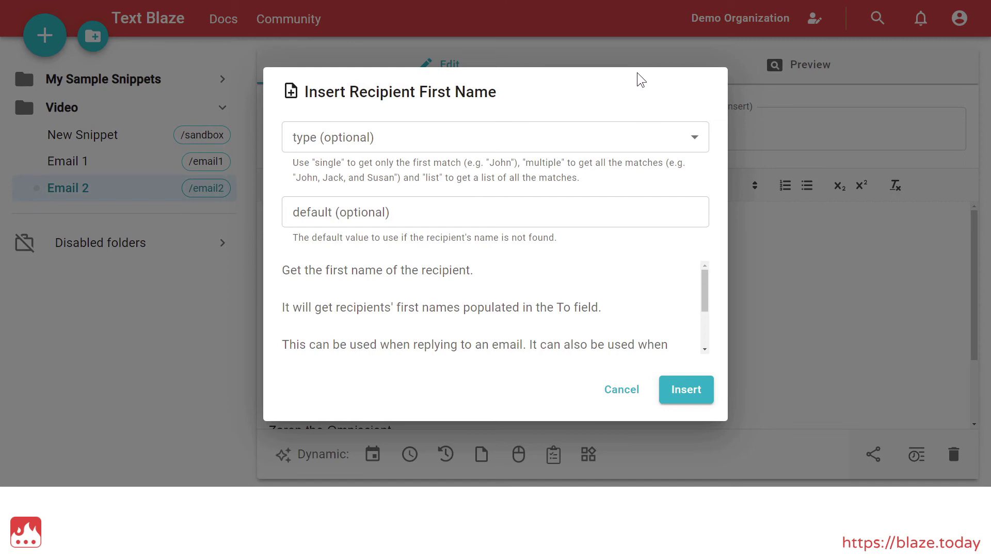
{"action": "left_click", "coordinate": [620, 146]}
{"action": "left_click", "coordinate": [552, 178]}
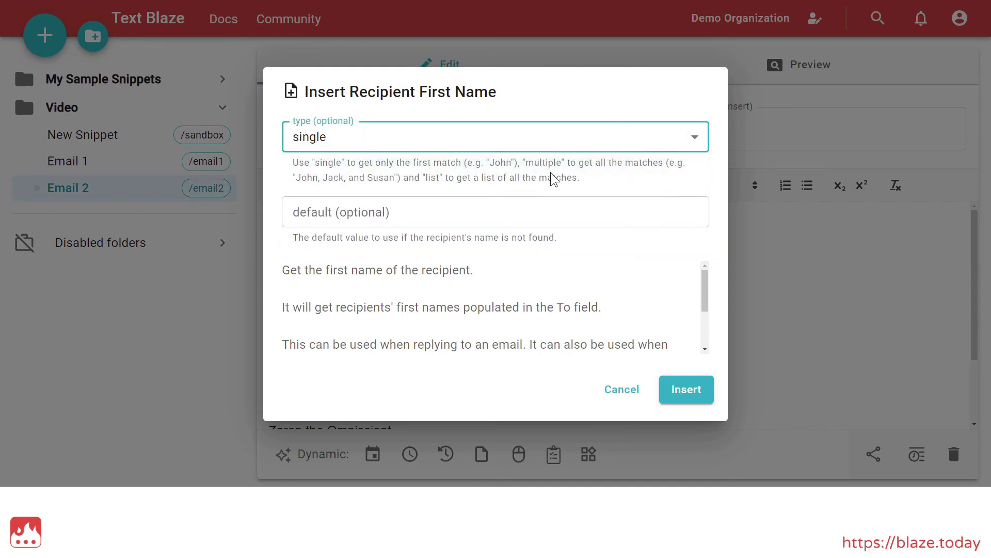
{"action": "left_click", "coordinate": [529, 216]}
{"action": "type", "text": "Planet Leader"}
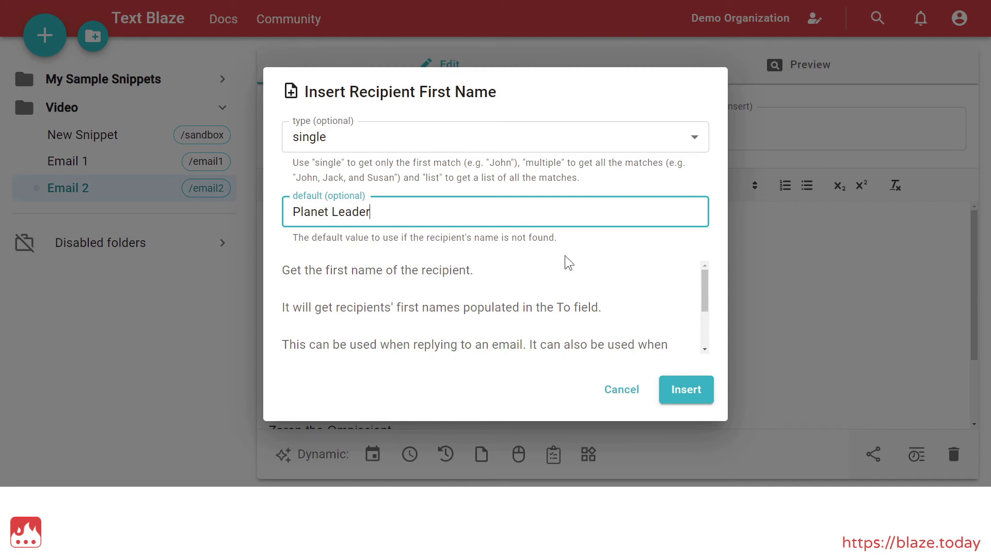
{"action": "left_click", "coordinate": [668, 390]}
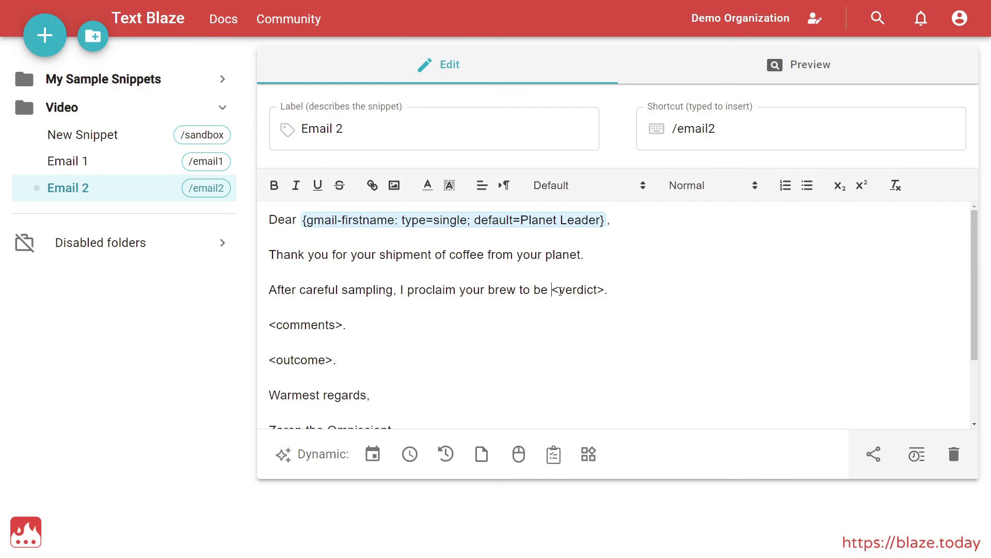
Replace <verdict> with a dropdown menu field named verdict, offering Exceptional as the default, Unsatisfactory and Fetid
{"action": "left_click_drag", "start_coordinate": [560, 292], "coordinate": [606, 291]}
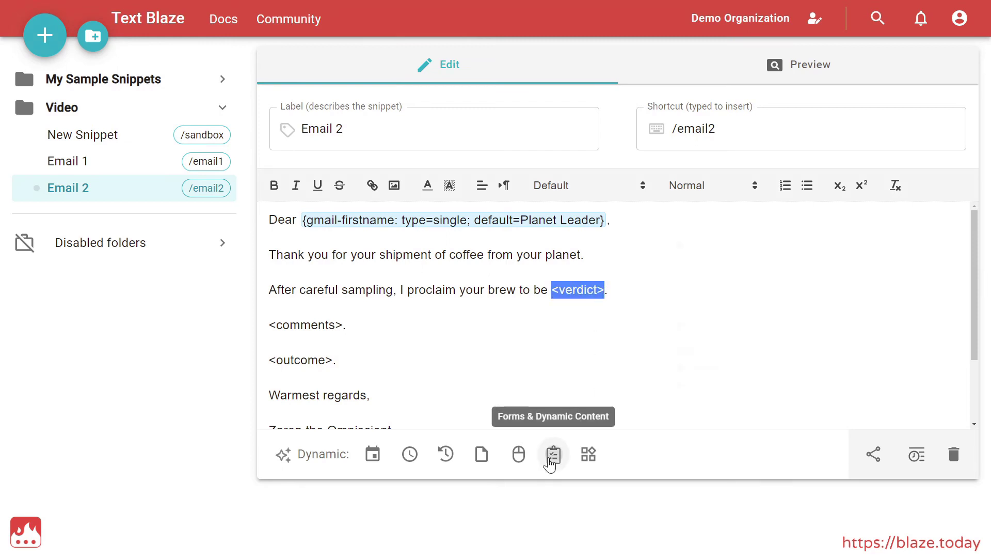
{"action": "left_click", "coordinate": [551, 461]}
{"action": "left_click", "coordinate": [641, 166]}
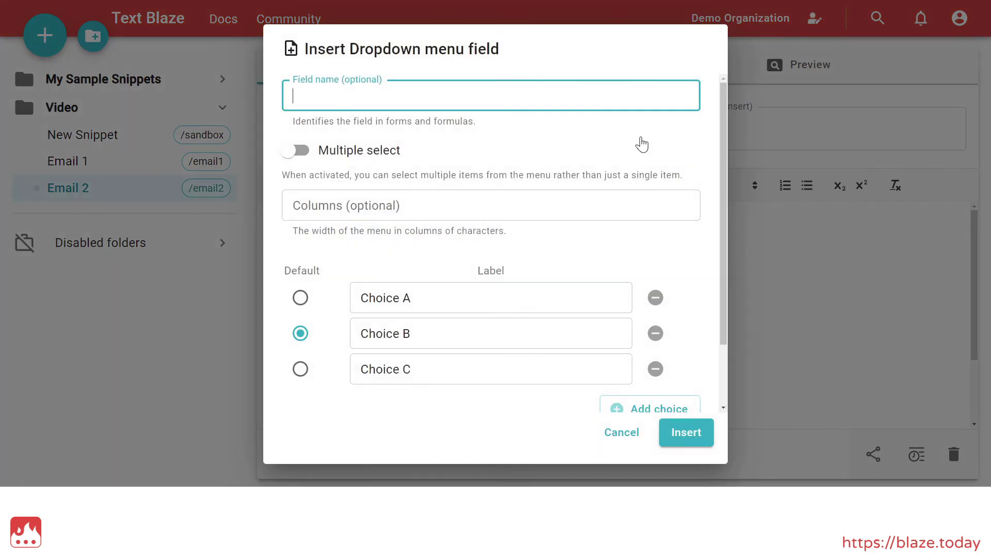
{"action": "type", "text": "verdict"}
{"action": "type", "text": "Exceptional"}
{"action": "type", "text": "Unsatisfactory"}
{"action": "type", "text": "Fetid"}
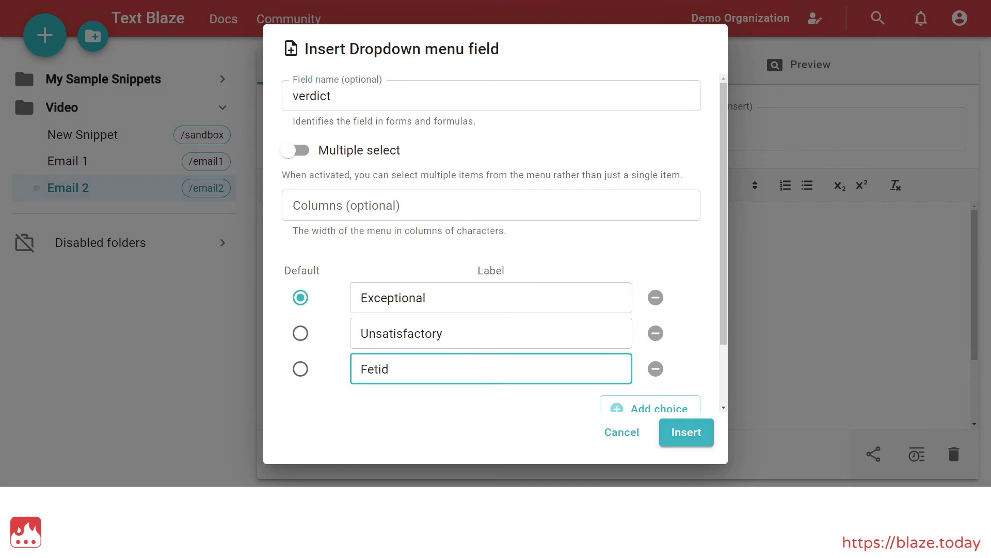
{"action": "left_click", "coordinate": [679, 434]}
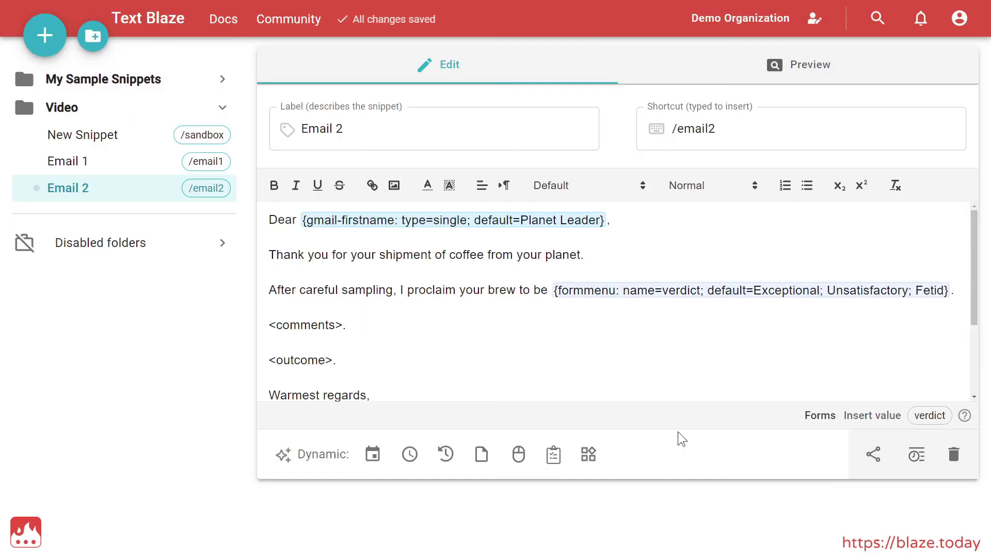
Replace <comments> with a dynamic if/else testing verdict=="", showing "Text if yes" for yes and "Text if no" for no
{"action": "left_click_drag", "start_coordinate": [268, 324], "coordinate": [343, 324]}
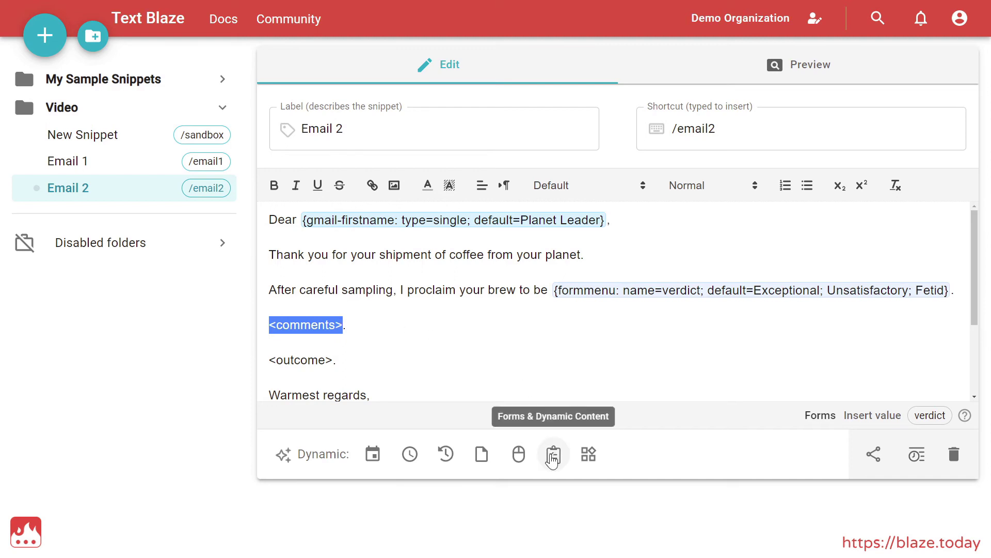
{"action": "left_click", "coordinate": [554, 454]}
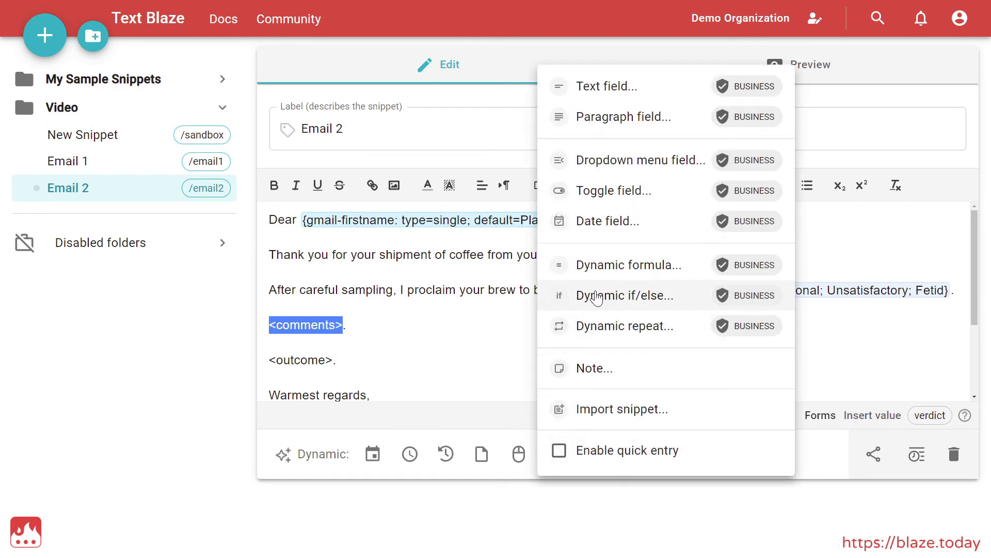
{"action": "left_click", "coordinate": [594, 296]}
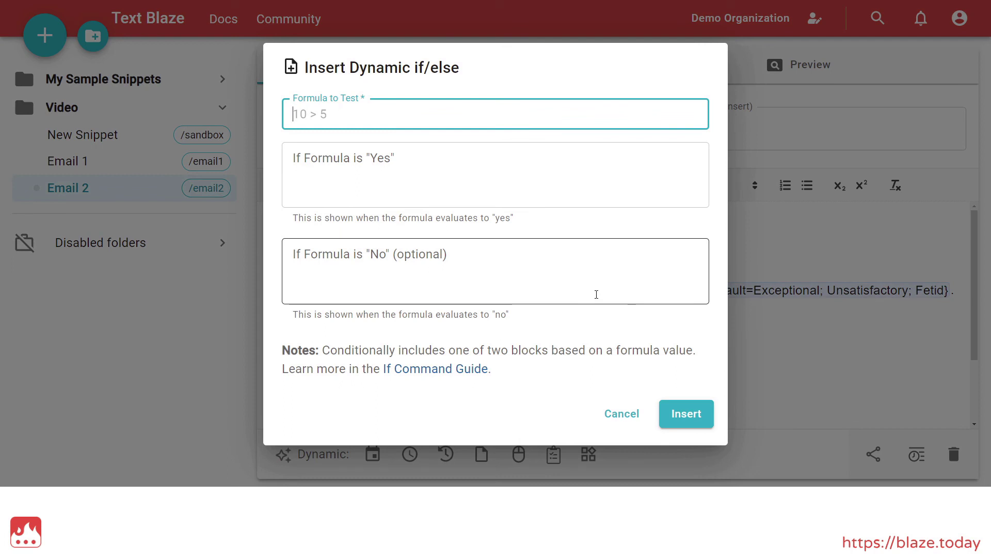
{"action": "type", "text": "verdict==\"\""}
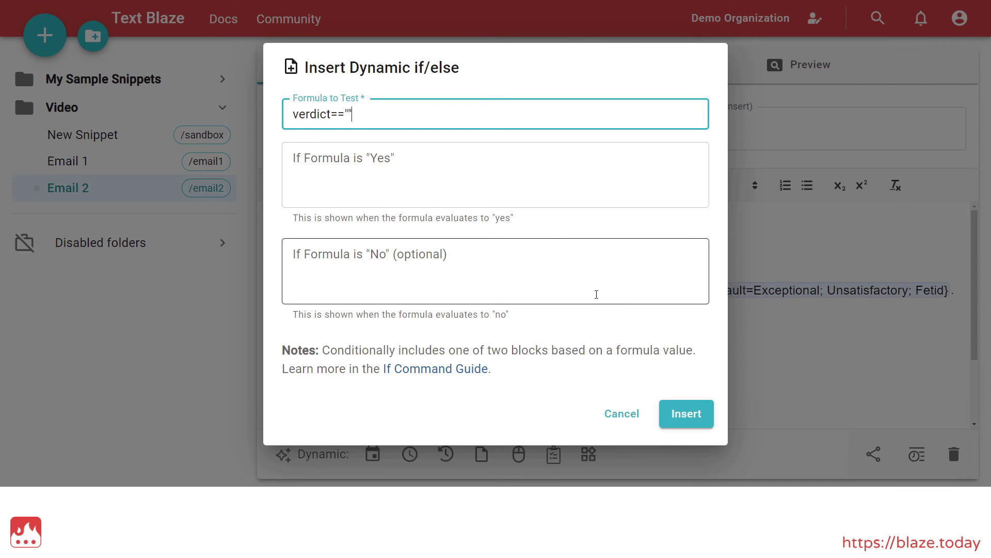
{"action": "left_click", "coordinate": [580, 162]}
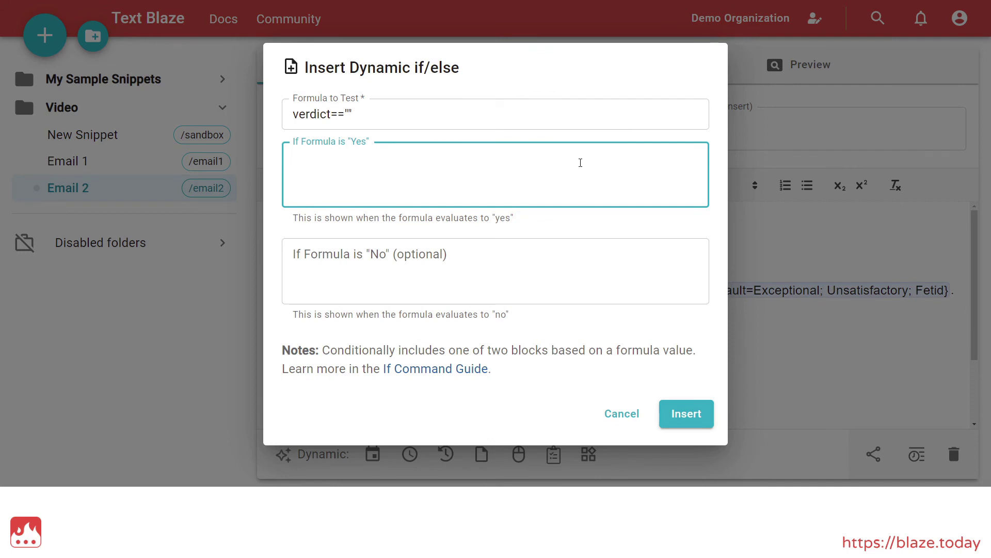
{"action": "type", "text": "Text if yes"}
{"action": "left_click", "coordinate": [542, 261]}
{"action": "type", "text": "Text if no"}
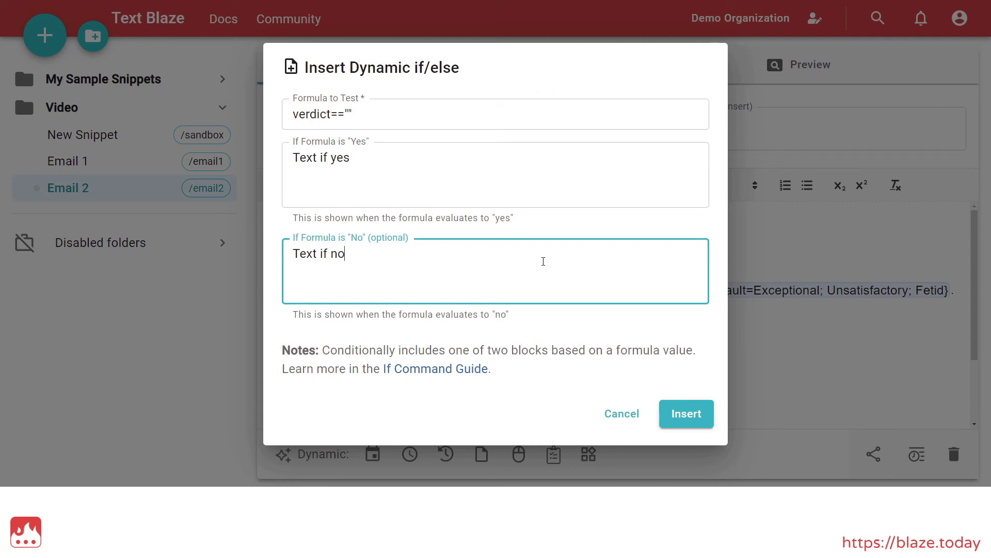
{"action": "left_click", "coordinate": [670, 410]}
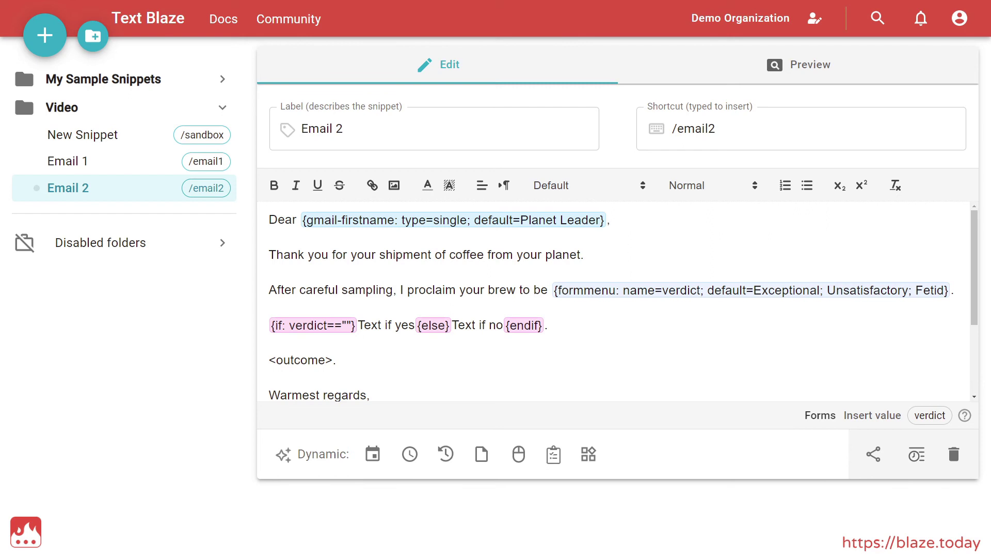
Copy the word Exceptional from the dropdown field into the empty quotes of the {if} condition
{"action": "double_click", "coordinate": [774, 290]}
{"action": "key", "text": "ctrl+c"}
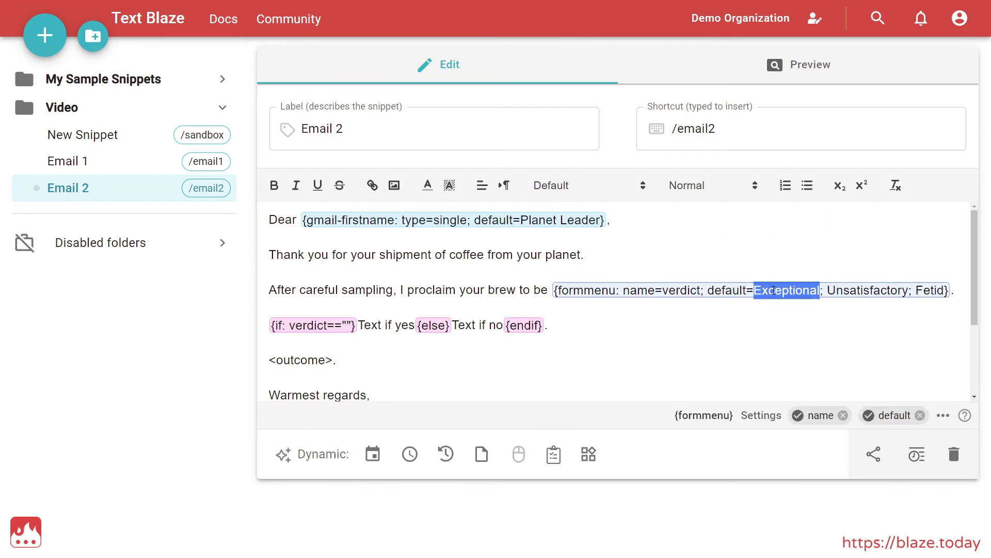
{"action": "left_click", "coordinate": [347, 325]}
{"action": "key", "text": "ctrl+v"}
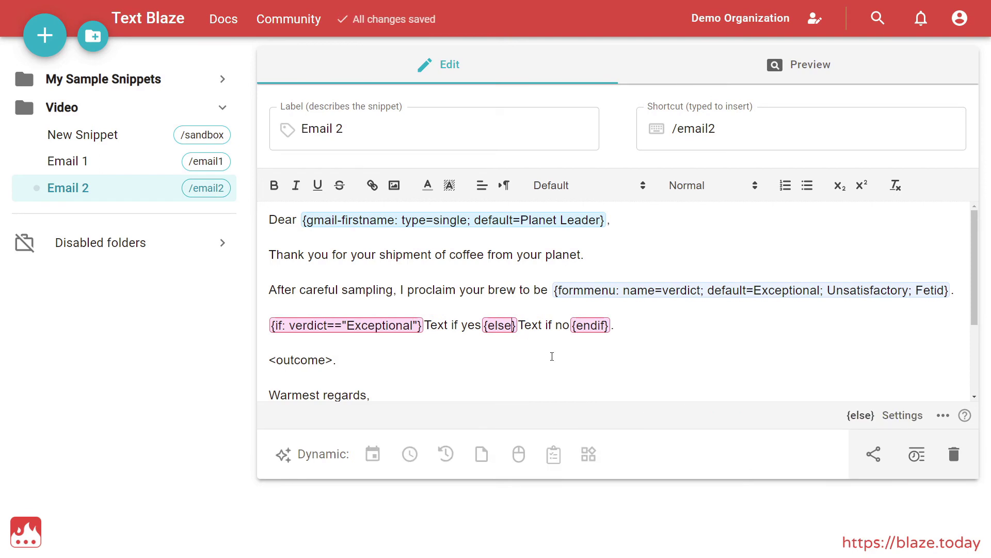
Change the {else} command to {elseif: verdict=="Unsatisfactory"}
{"action": "type", "text": "f: verdict==\"\""}
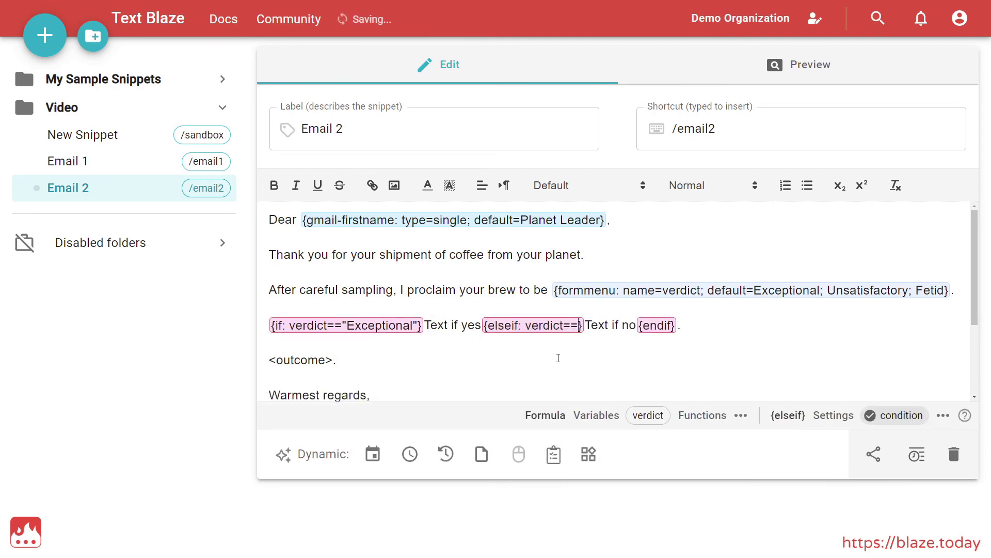
{"action": "double_click", "coordinate": [862, 291]}
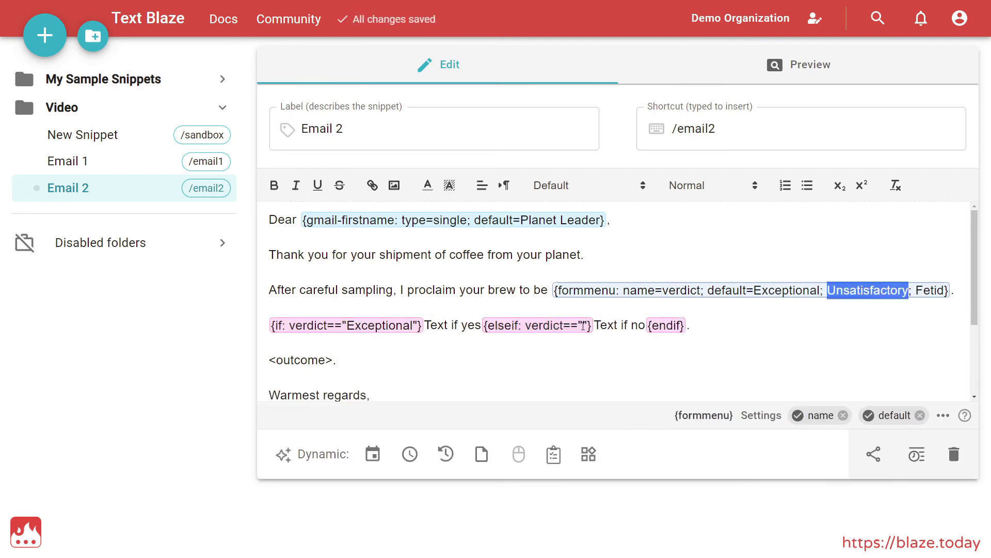
{"action": "left_click", "coordinate": [583, 326]}
{"action": "type", "text": "Unsatisfactory"}
Add an {elseif: verdict=="Fetid"} command between "Text if no" and {endif}
{"action": "left_click", "coordinate": [727, 325]}
{"action": "type", "text": "{elseif"}
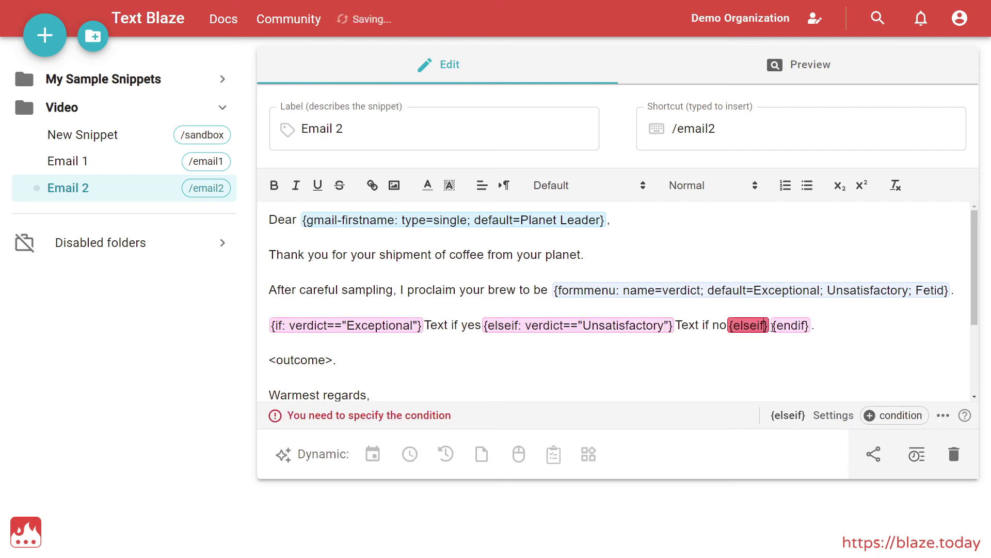
{"action": "type", "text": ": verdict==\"Fetid\""}
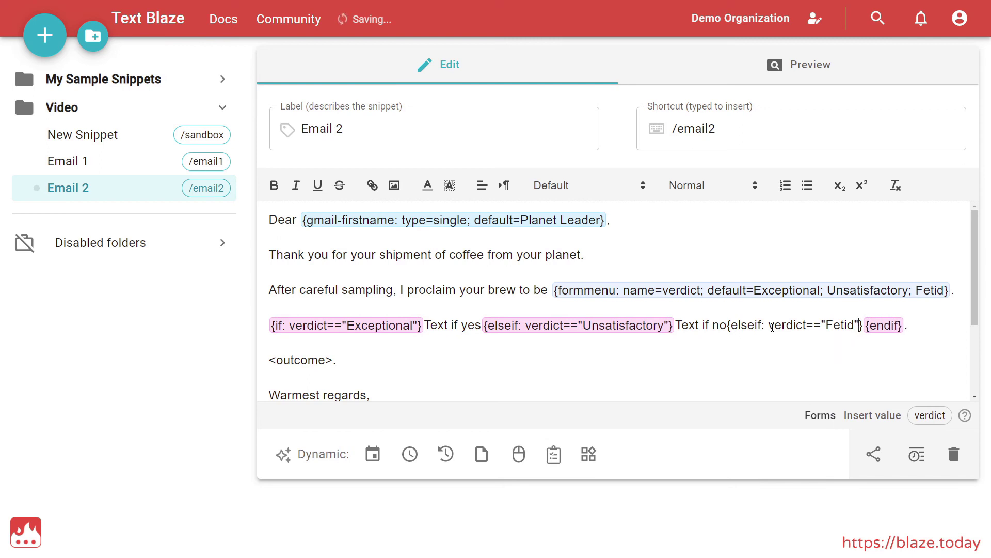
{"action": "left_click", "coordinate": [862, 392]}
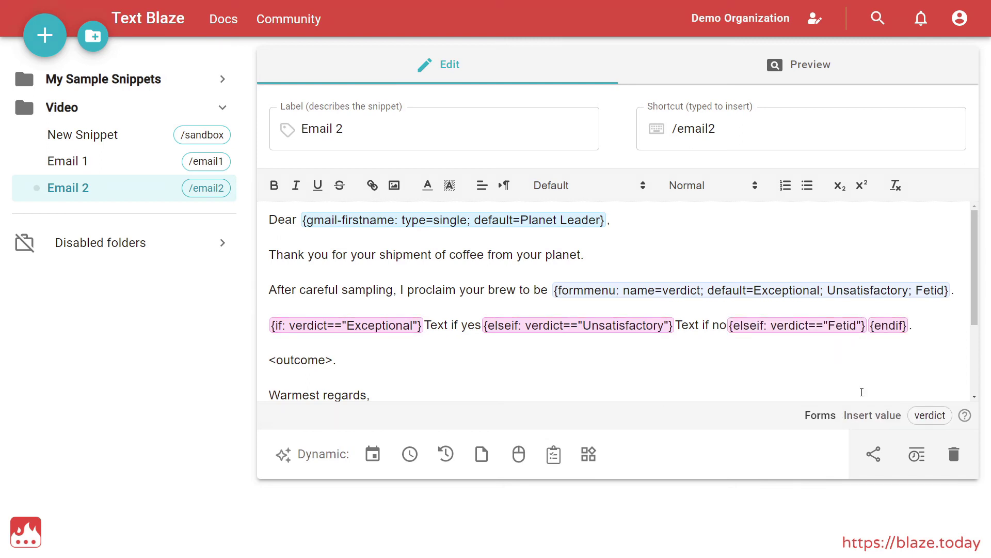
Replace "Text if yes" on its own line with praise for the brew, announcing requisition of the planet's coffee supply and a CC to the general
{"action": "left_click_drag", "start_coordinate": [424, 325], "coordinate": [487, 328]}
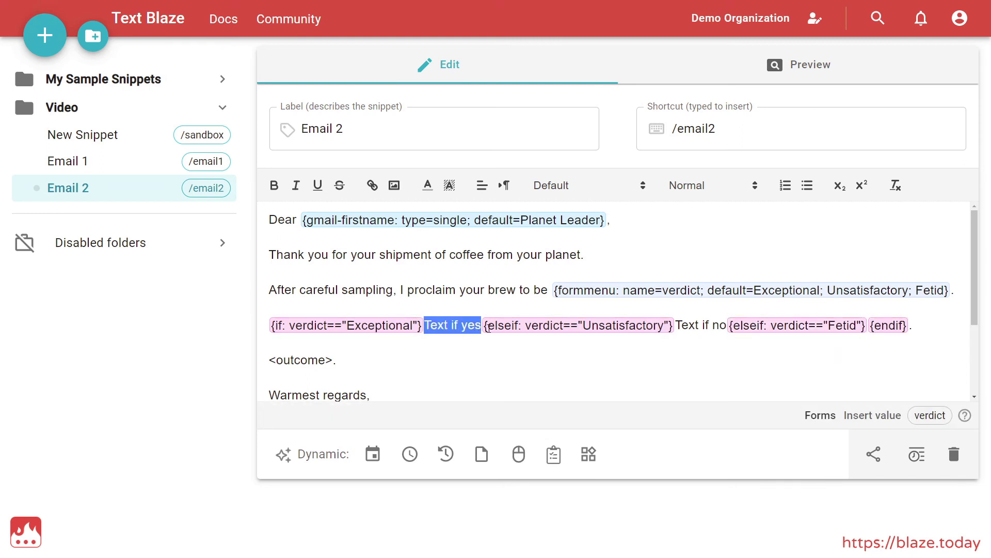
{"action": "key", "text": "Return"}
{"action": "key", "text": "Return"}
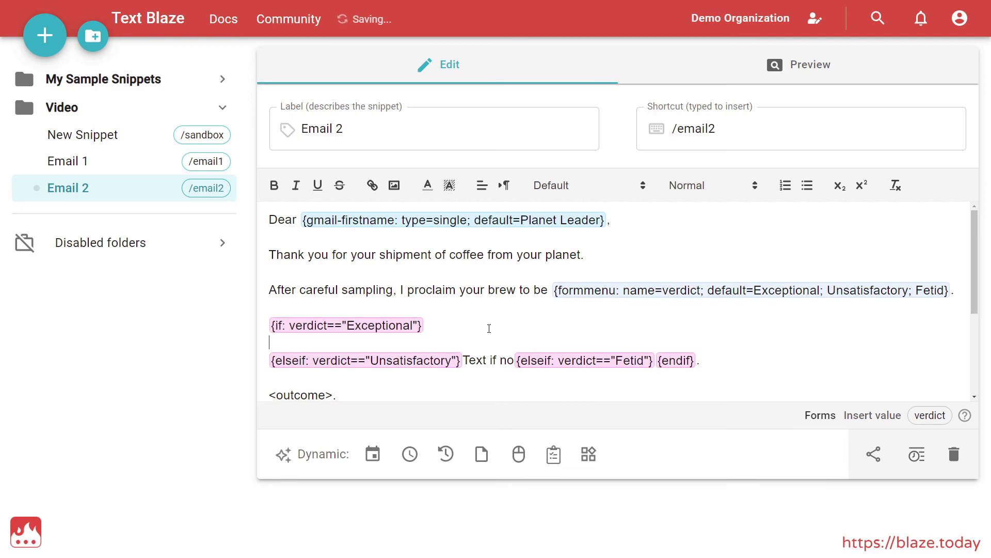
{"action": "type", "text": "I’m really pleased with your brew. Be advised that I'll be requisitioning the entirety of your planet’s coffee supply. I'm CC'ing my general so that she may organize pickup."}
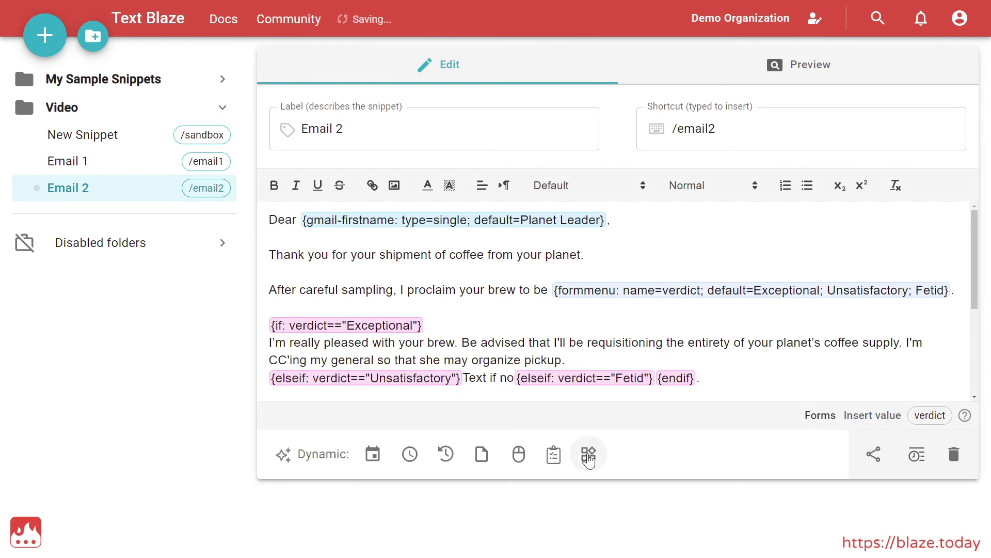
Insert a Gmail Add CC command with the general's e-mail address at the end of the Exceptional text
{"action": "left_click", "coordinate": [589, 454]}
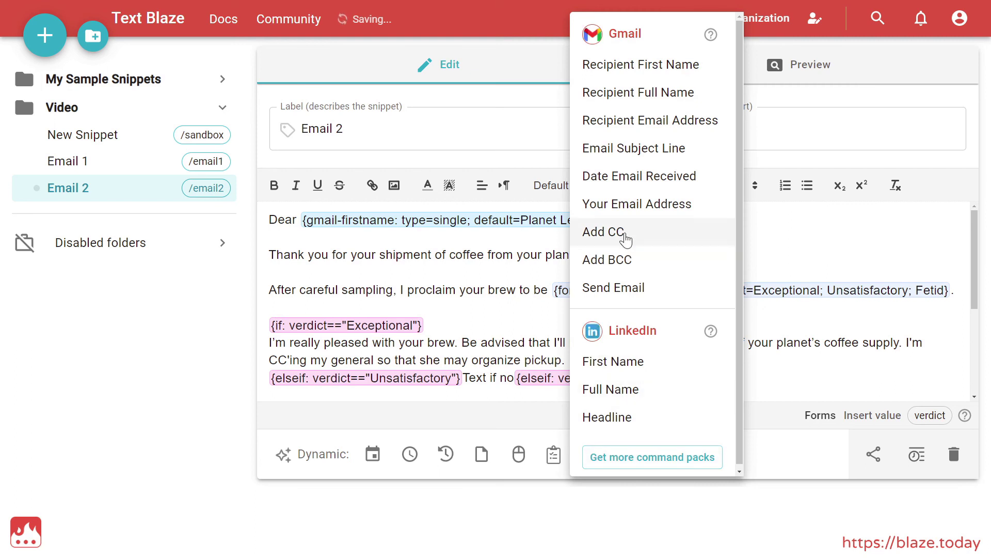
{"action": "left_click", "coordinate": [627, 238]}
{"action": "key", "text": "ctrl+v"}
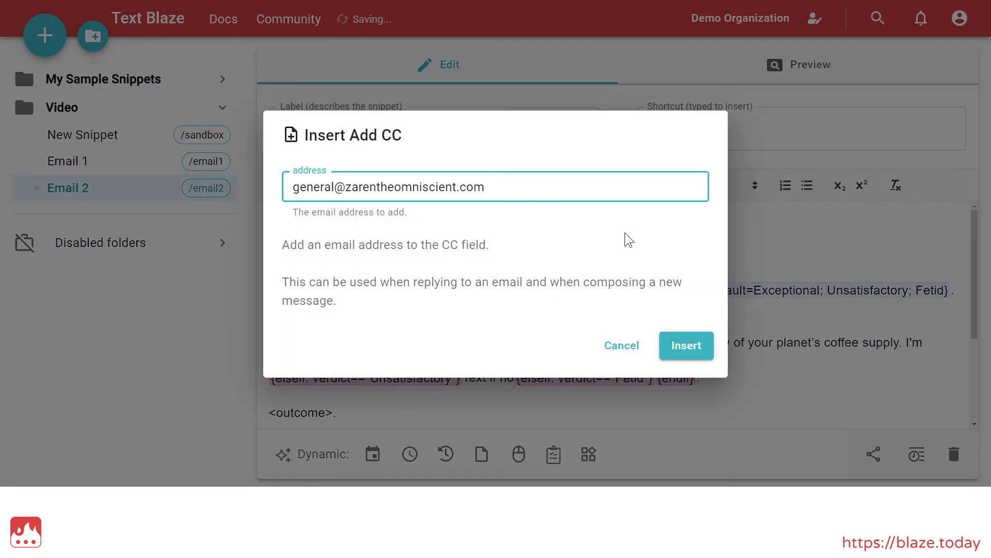
{"action": "left_click", "coordinate": [676, 346]}
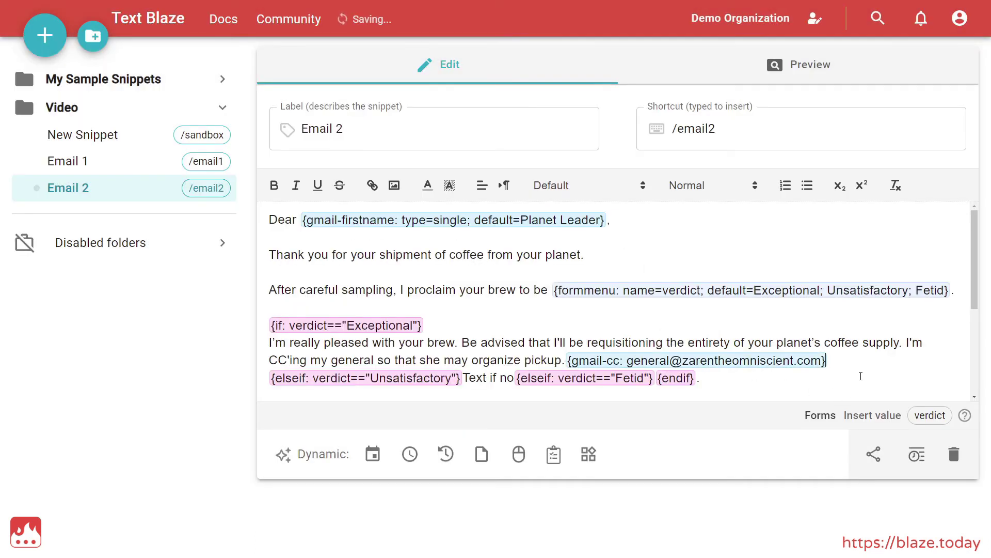
Put the Unsatisfactory text on its own line and replace "Text if no" with "You brew is flawed because it lacks"
{"action": "scroll", "coordinate": [860, 374], "scroll_direction": "down", "scroll_amount": 1}
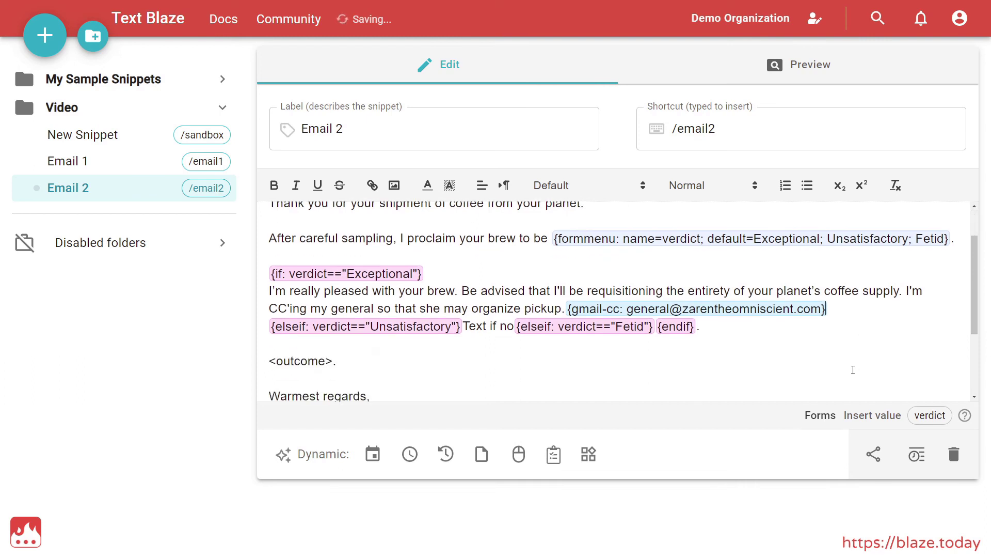
{"action": "scroll", "coordinate": [853, 369], "scroll_direction": "down", "scroll_amount": 1}
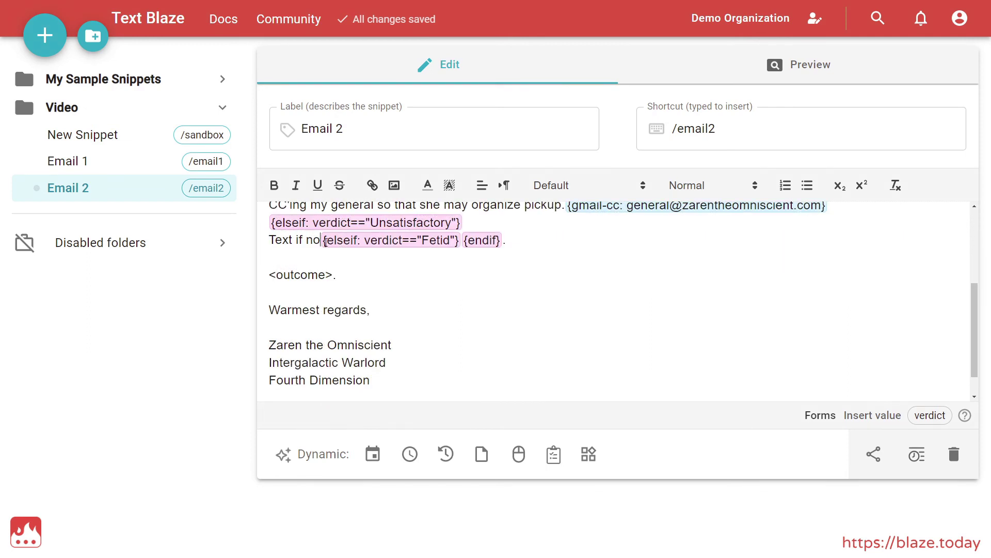
{"action": "key", "text": "Return"}
{"action": "left_click_drag", "start_coordinate": [321, 240], "coordinate": [262, 242]}
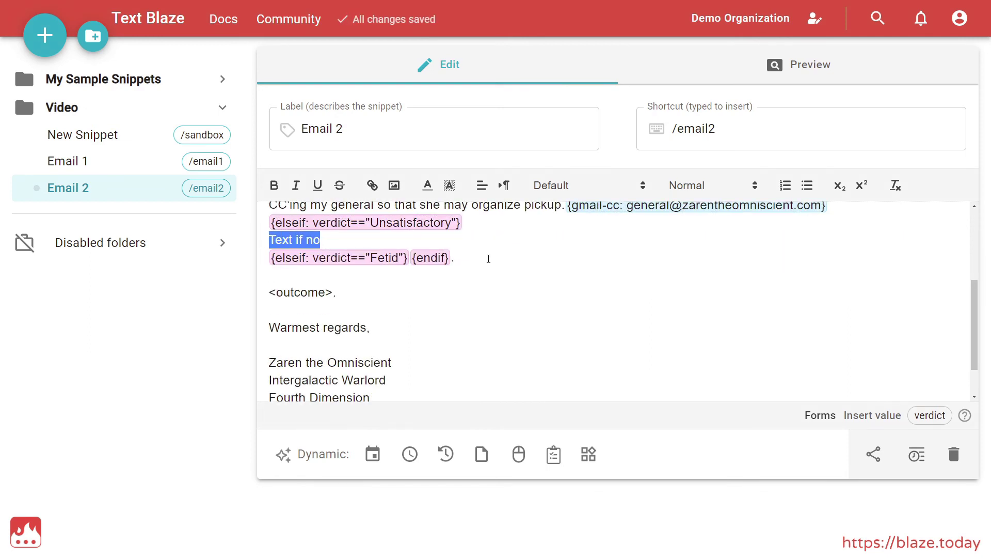
{"action": "type", "text": "You brew is flawed because it lacks"}
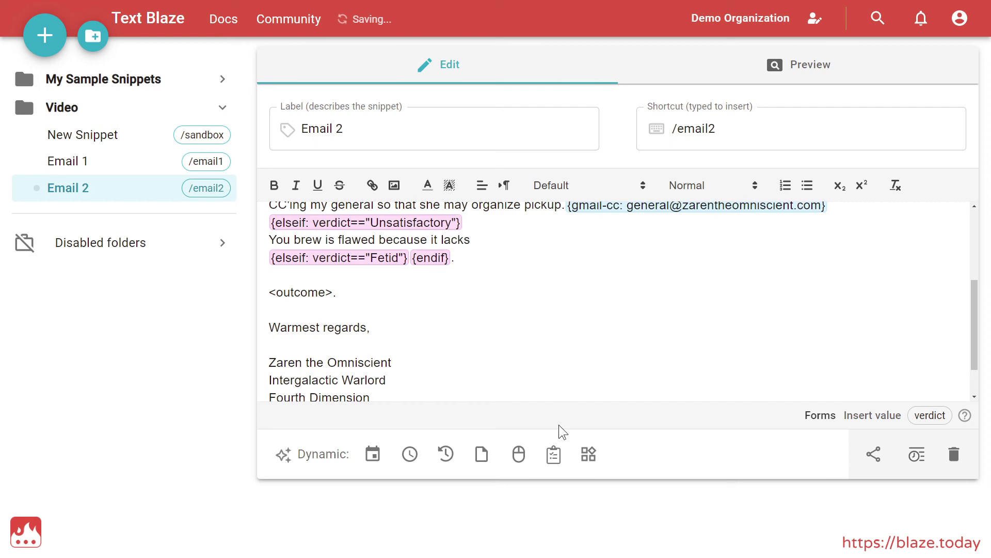
Insert a multiple-select dropdown menu field after "lacks" offering taste as the default, texture, aroma, body and macronutrients
{"action": "left_click", "coordinate": [553, 453]}
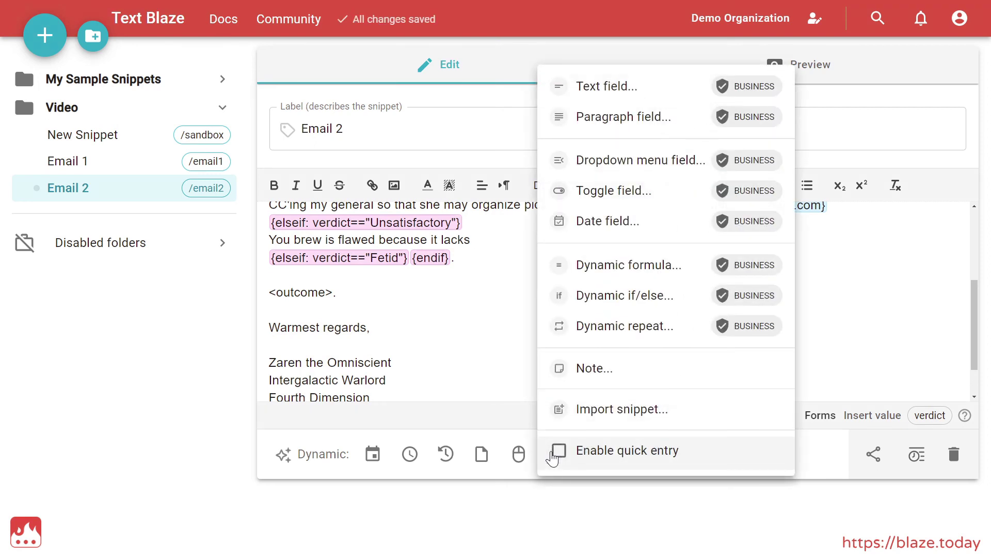
{"action": "left_click", "coordinate": [611, 165]}
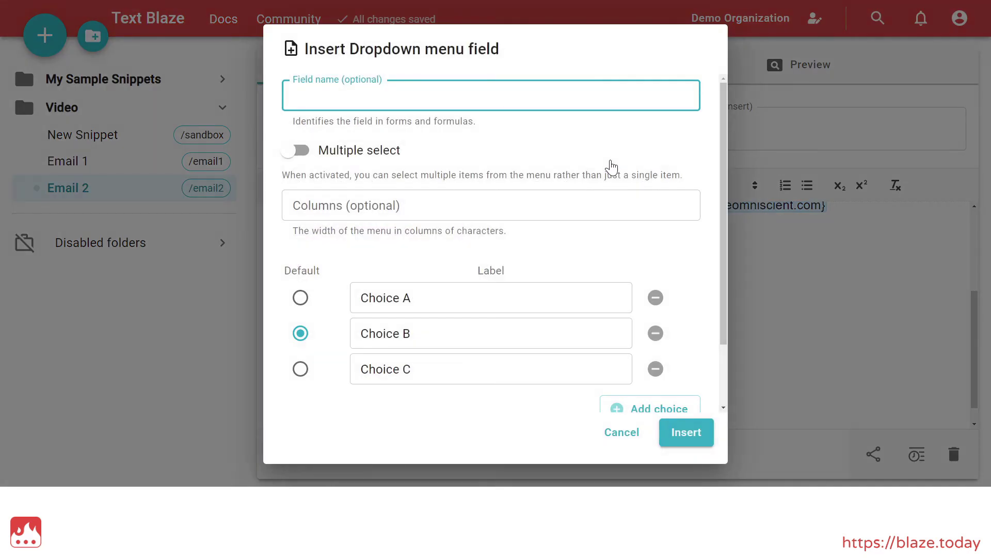
{"action": "left_click", "coordinate": [305, 155]}
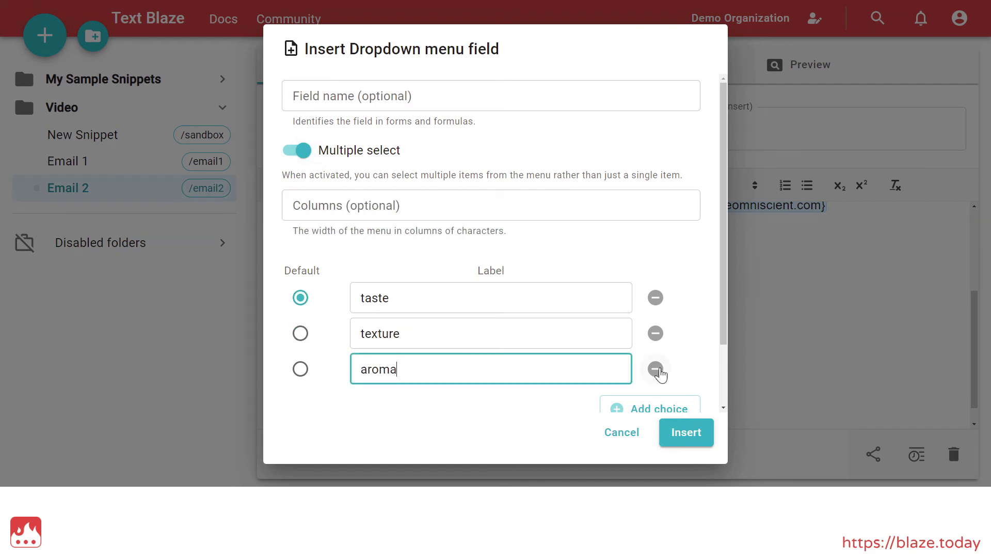
{"action": "scroll", "coordinate": [656, 367], "scroll_direction": "down", "scroll_amount": 2}
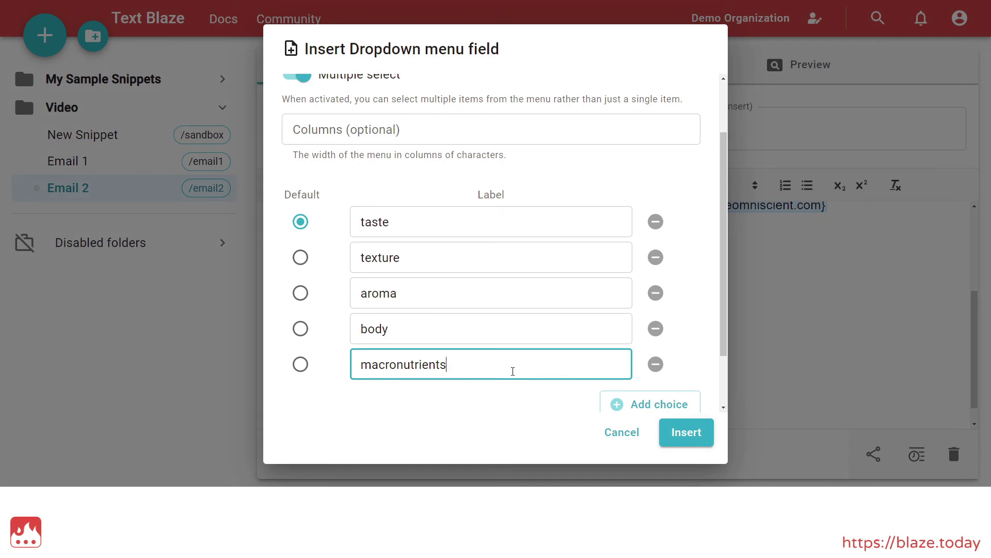
{"action": "left_click", "coordinate": [689, 436]}
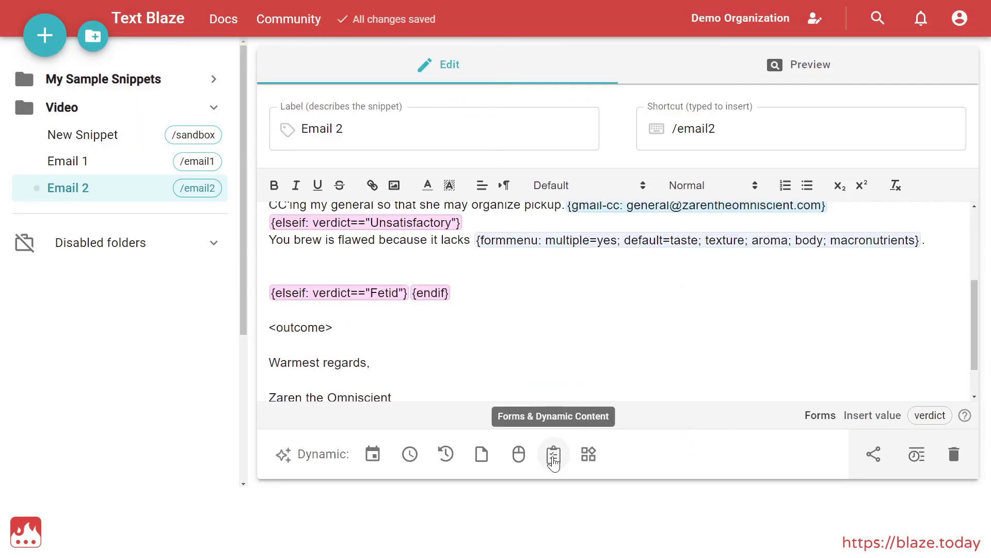
Insert a toggle field, on by default with the contents "text", above the Fetid condition
{"action": "left_click", "coordinate": [554, 461]}
{"action": "left_click", "coordinate": [602, 192]}
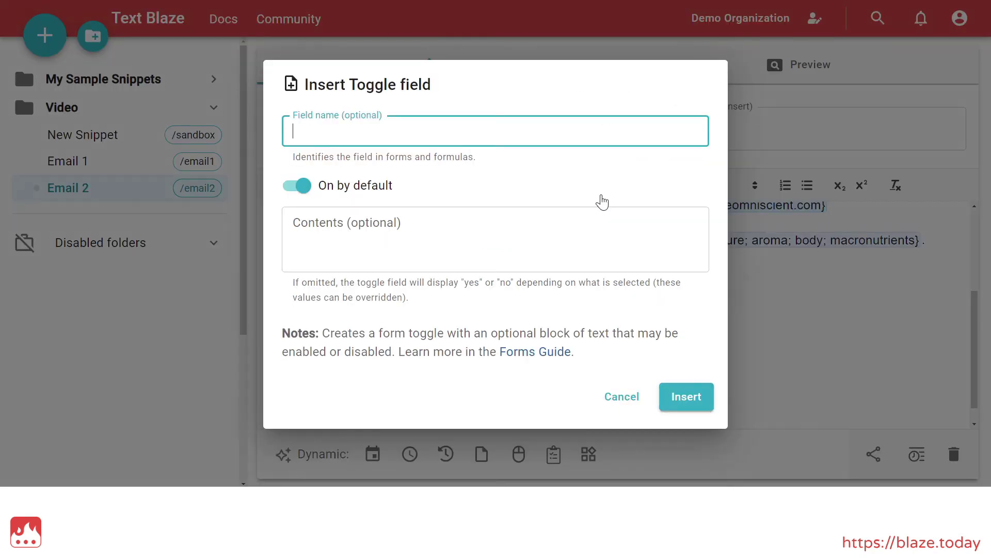
{"action": "left_click", "coordinate": [603, 241]}
{"action": "type", "text": "text"}
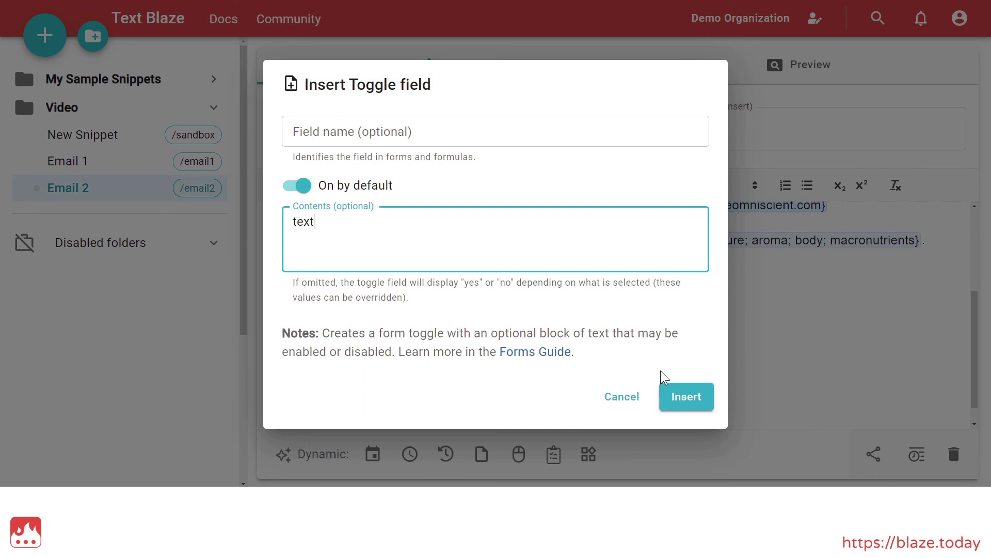
{"action": "left_click", "coordinate": [675, 396]}
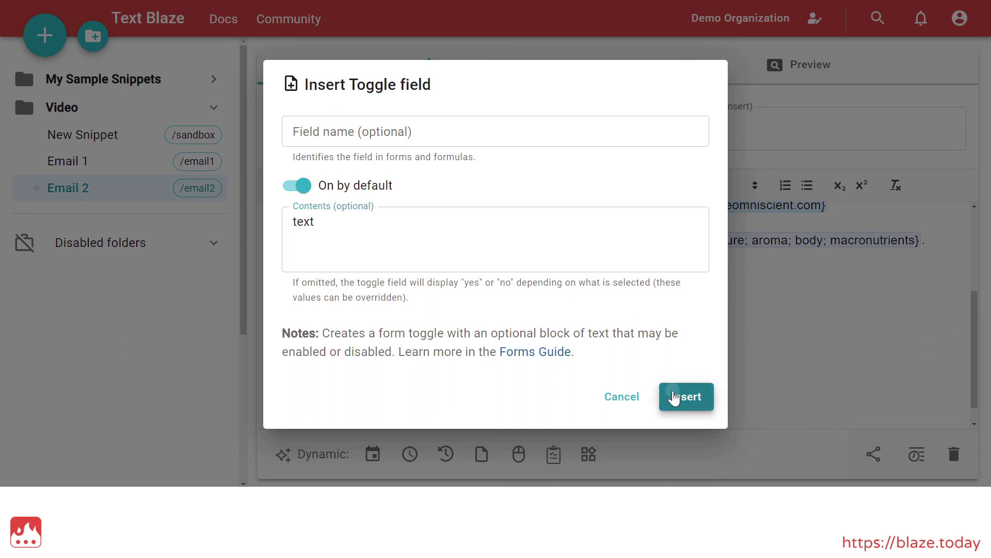
Replace the word "text" inside the toggle with an unnamed paragraph field
{"action": "double_click", "coordinate": [429, 275]}
{"action": "left_click", "coordinate": [554, 456]}
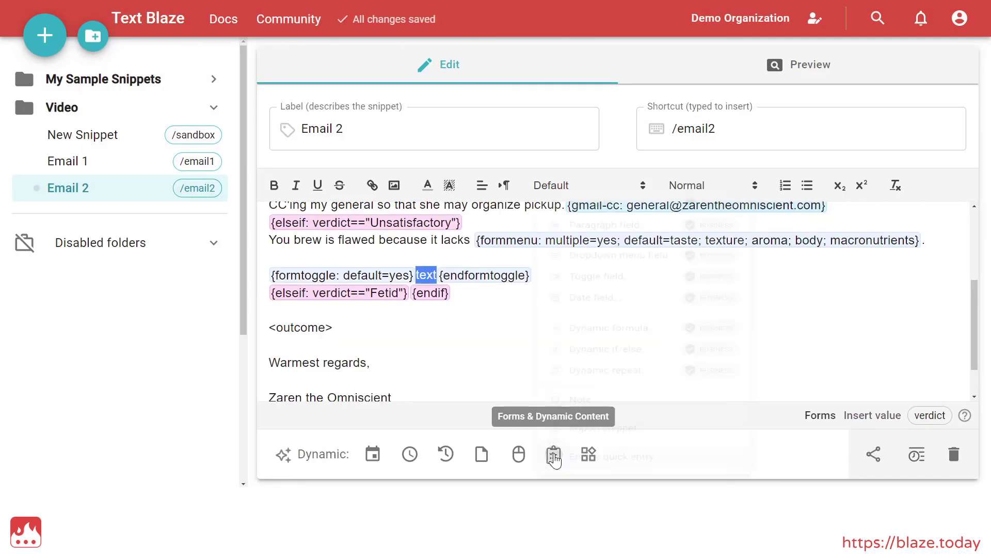
{"action": "left_click", "coordinate": [641, 124]}
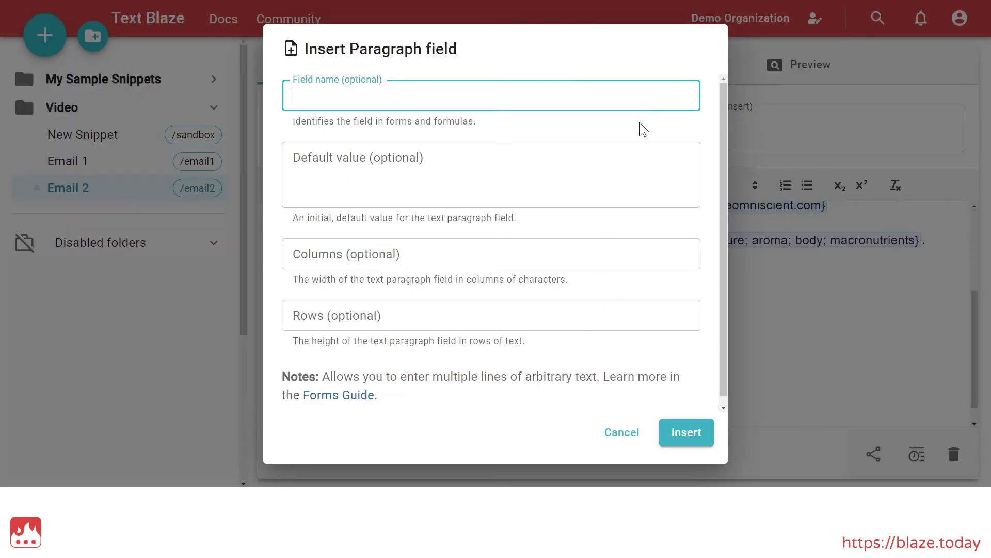
{"action": "left_click", "coordinate": [688, 433]}
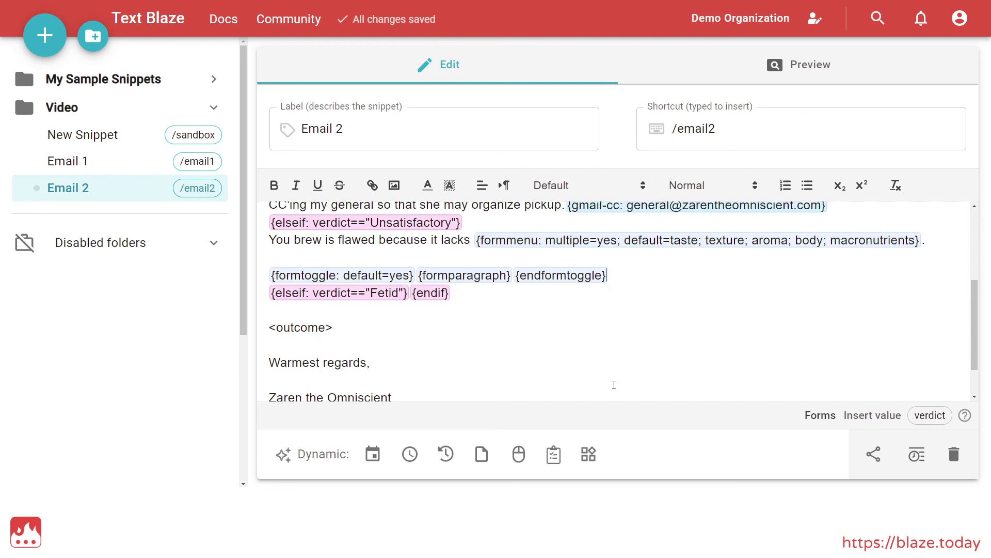
Insert a Gmail Add CC command with the planet smasher's e-mail address after {endformtoggle}
{"action": "left_click", "coordinate": [594, 456]}
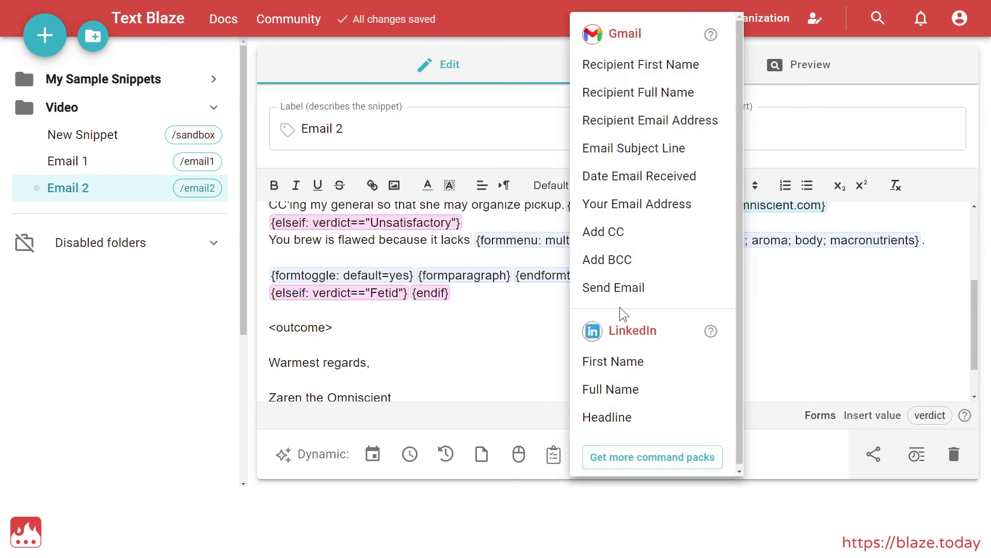
{"action": "left_click", "coordinate": [631, 239]}
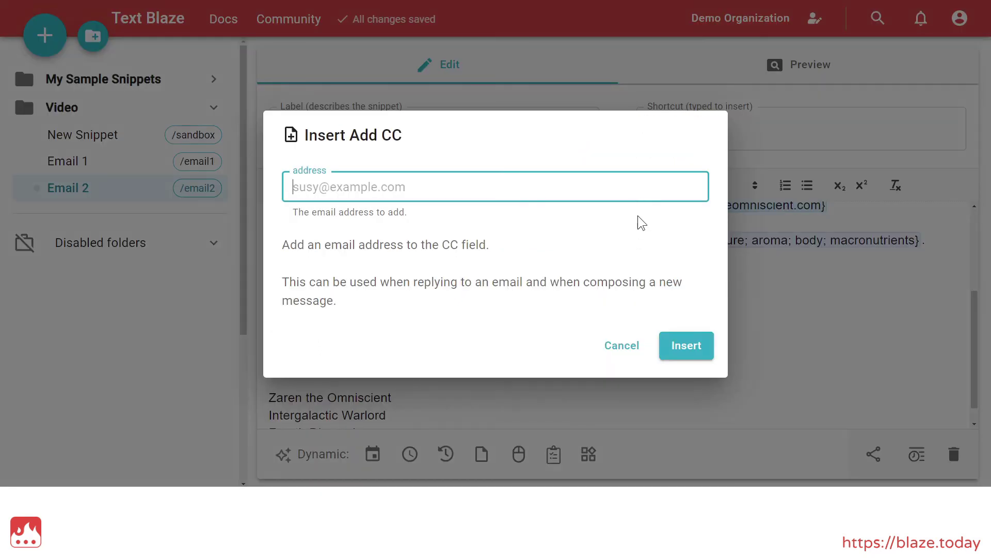
{"action": "key", "text": "ctrl+v"}
{"action": "left_click", "coordinate": [688, 347]}
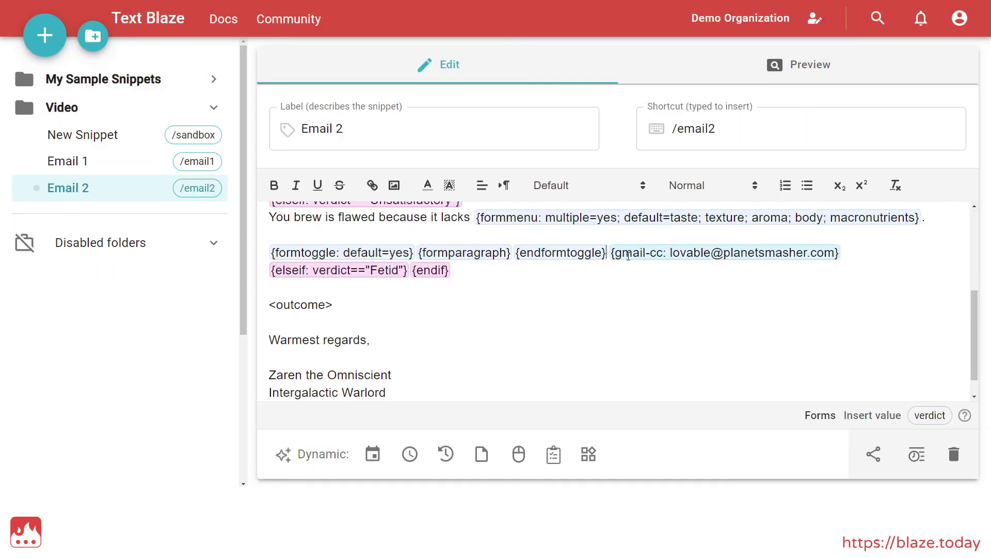
In a new paragraph before that CC command, write that mediocre coffee should not go unpunished and the planet smasher will be summoned to annihilate the planet
{"action": "key", "text": "Return"}
{"action": "key", "text": "Return"}
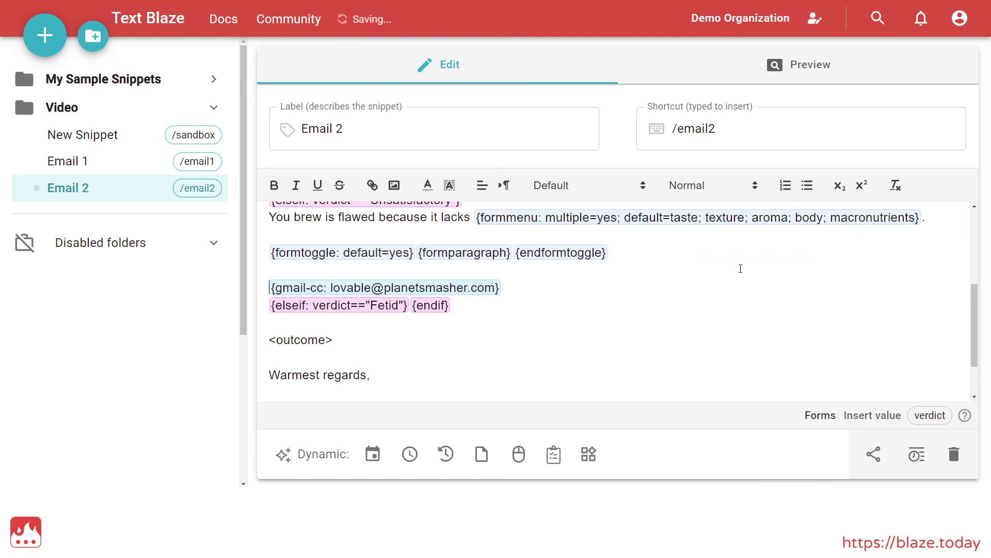
{"action": "type", "text": "Of course, mediocre coffee should not go unpunished, so I regret to inform you that I will be summoning the planet smasher to annihilate your planet. I trust you will not take offense at this."}
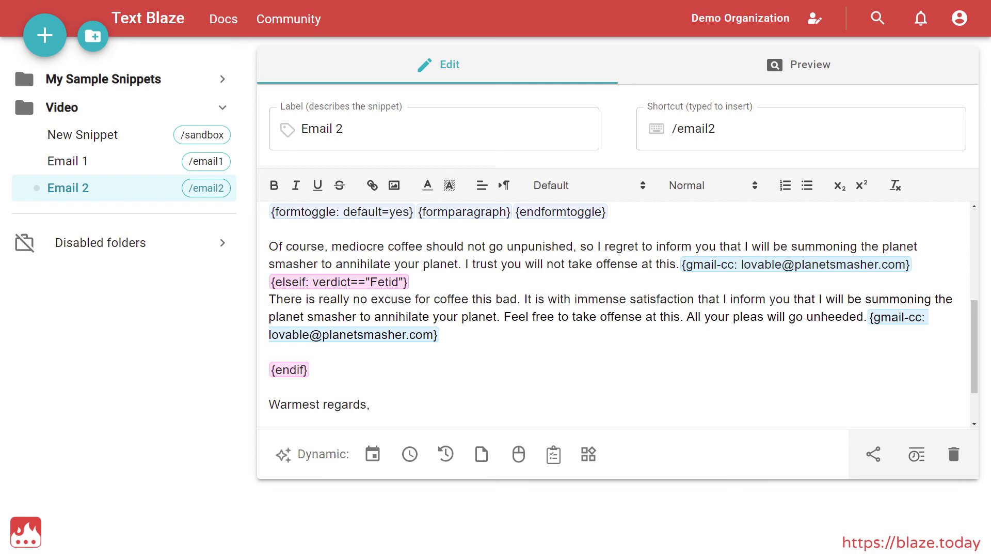
Switch to the Gmail draft, expand the /email2 snippet and set its verdict to Unsatisfactory
{"action": "type", "text": "/email2"}
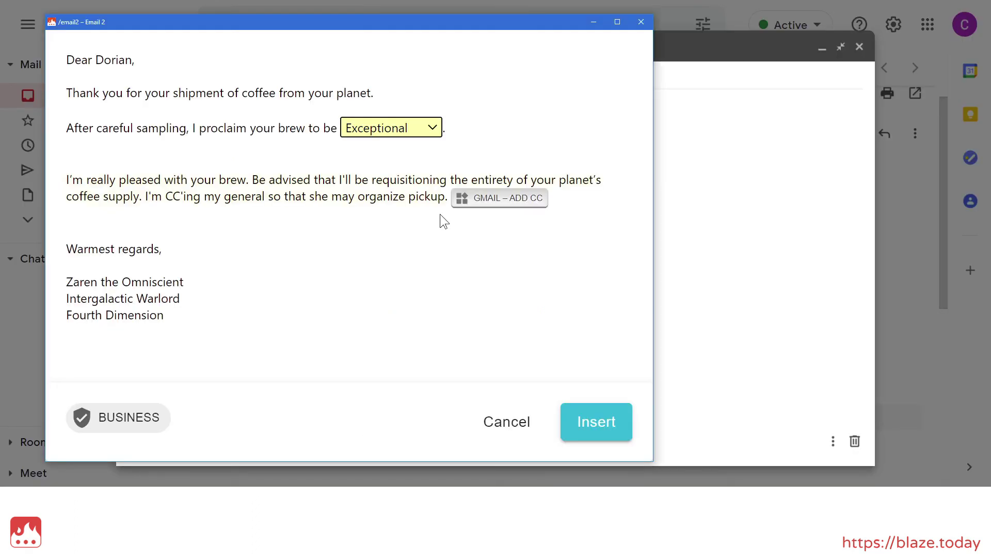
{"action": "left_click", "coordinate": [425, 128]}
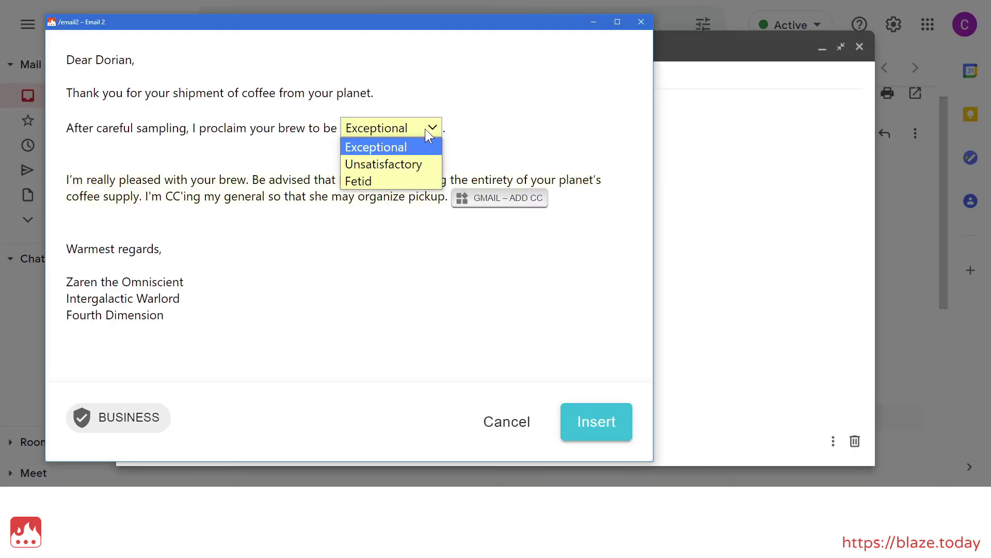
{"action": "left_click", "coordinate": [408, 164]}
Select texture and aroma besides taste as what the brew lacks, turn off the optional paragraph and insert the completed snippet
{"action": "left_click", "coordinate": [302, 184]}
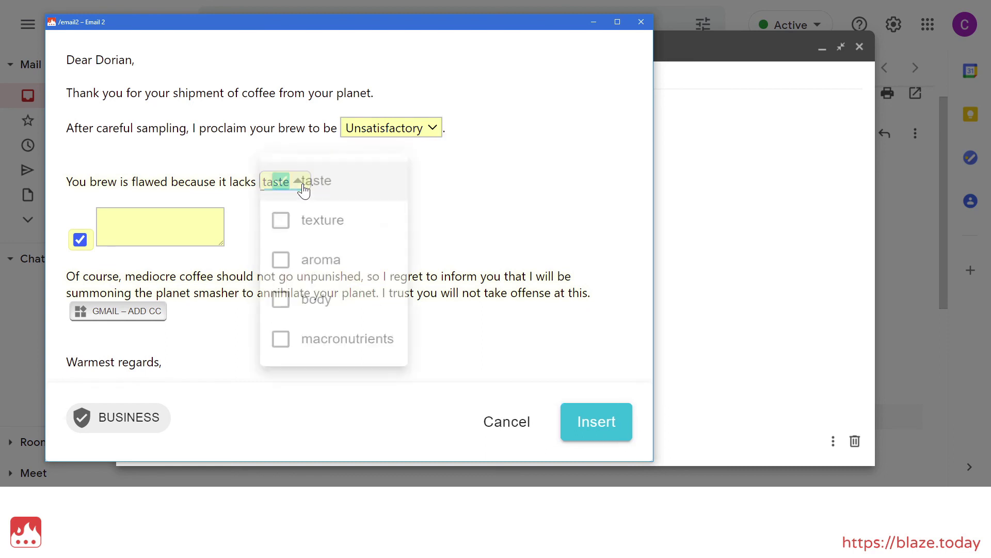
{"action": "left_click", "coordinate": [305, 227]}
{"action": "left_click", "coordinate": [309, 246]}
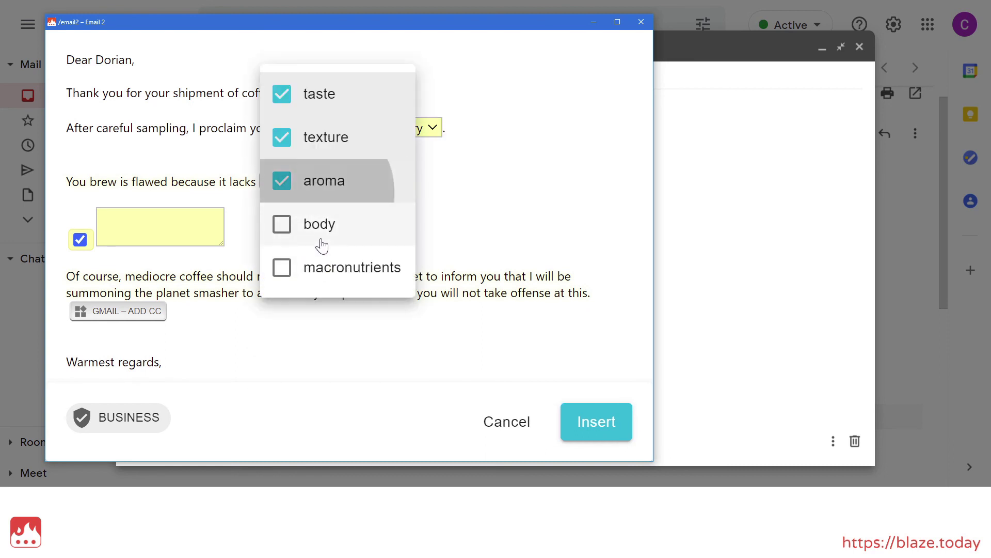
{"action": "left_click", "coordinate": [459, 230]}
{"action": "left_click", "coordinate": [81, 240]}
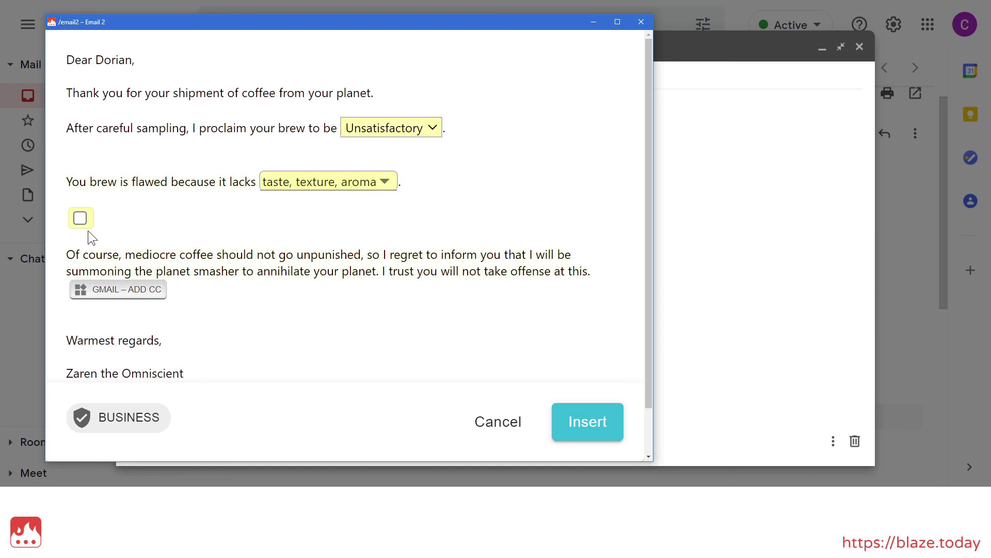
{"action": "left_click", "coordinate": [576, 423]}
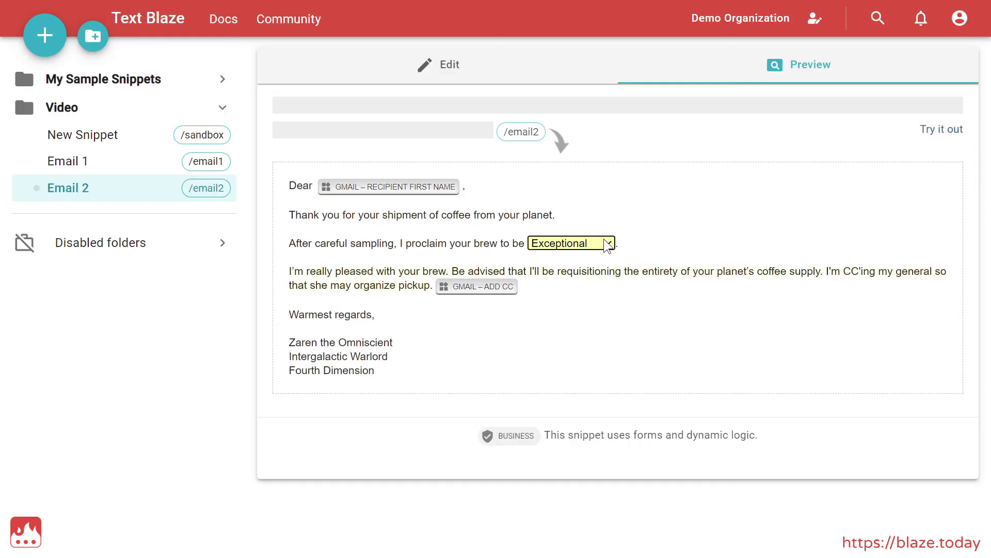
In the Text Blaze preview of Email 2, set the verdict to Unsatisfactory and toggle the optional comment paragraph off and back on
{"action": "left_click", "coordinate": [604, 242]}
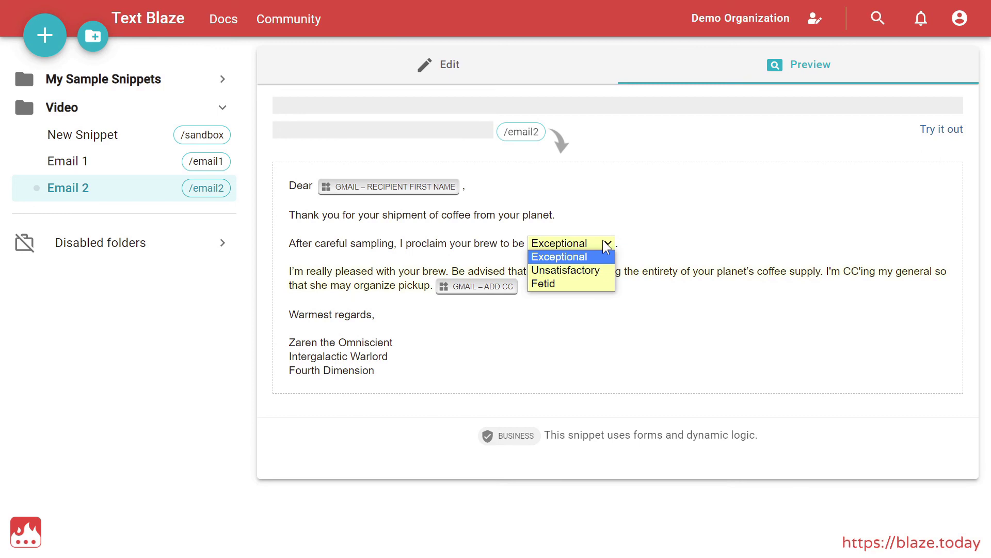
{"action": "left_click", "coordinate": [585, 268]}
{"action": "left_click", "coordinate": [299, 322]}
{"action": "left_click", "coordinate": [299, 307]}
Add texture and body to taste as what the brew lacks in the preview
{"action": "left_click", "coordinate": [486, 279]}
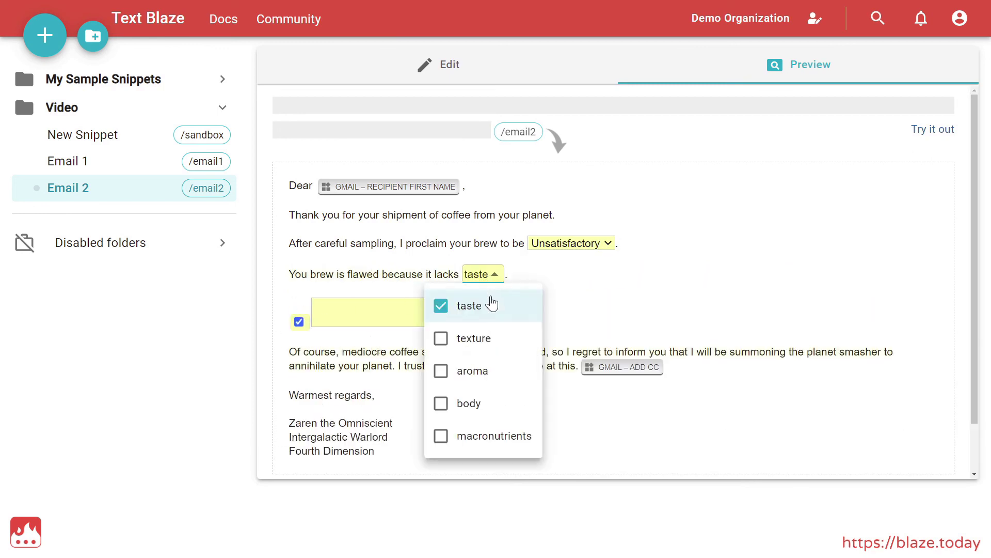
{"action": "left_click", "coordinate": [471, 337]}
{"action": "left_click", "coordinate": [478, 403]}
{"action": "left_click", "coordinate": [683, 284]}
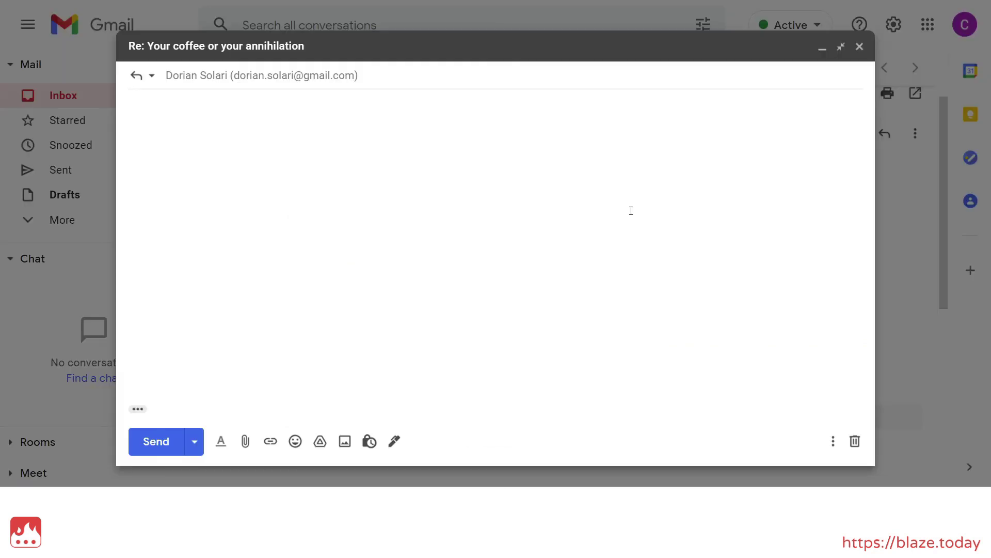
Switch to the Gmail reply draft, expand the /email2 snippet and set its verdict to Unsatisfactory
{"action": "type", "text": "/email2"}
{"action": "left_click", "coordinate": [432, 128]}
{"action": "left_click", "coordinate": [416, 162]}
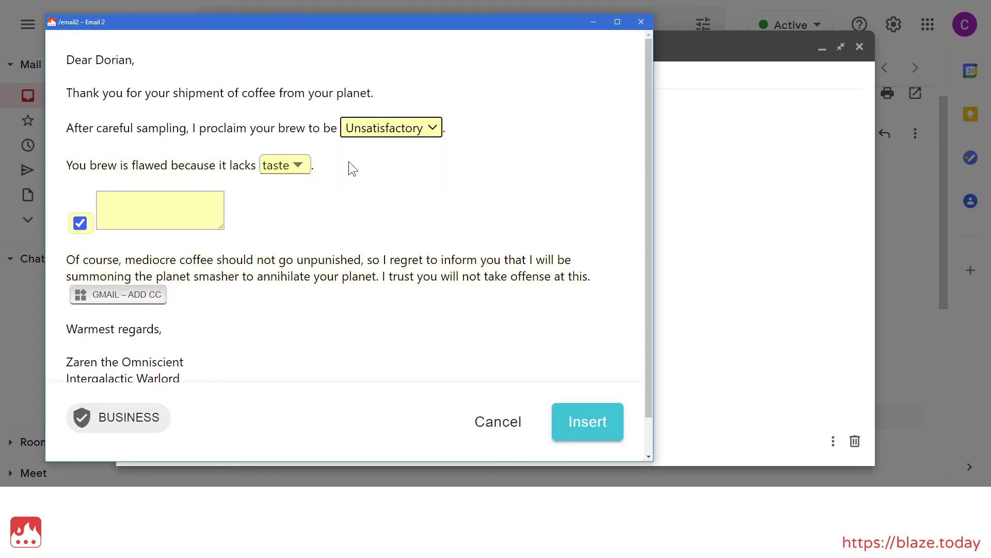
Select texture, body and macronutrients besides taste as what the brew lacks in the snippet form
{"action": "left_click", "coordinate": [286, 165]}
{"action": "left_click", "coordinate": [298, 212]}
{"action": "left_click", "coordinate": [304, 253]}
{"action": "left_click", "coordinate": [307, 266]}
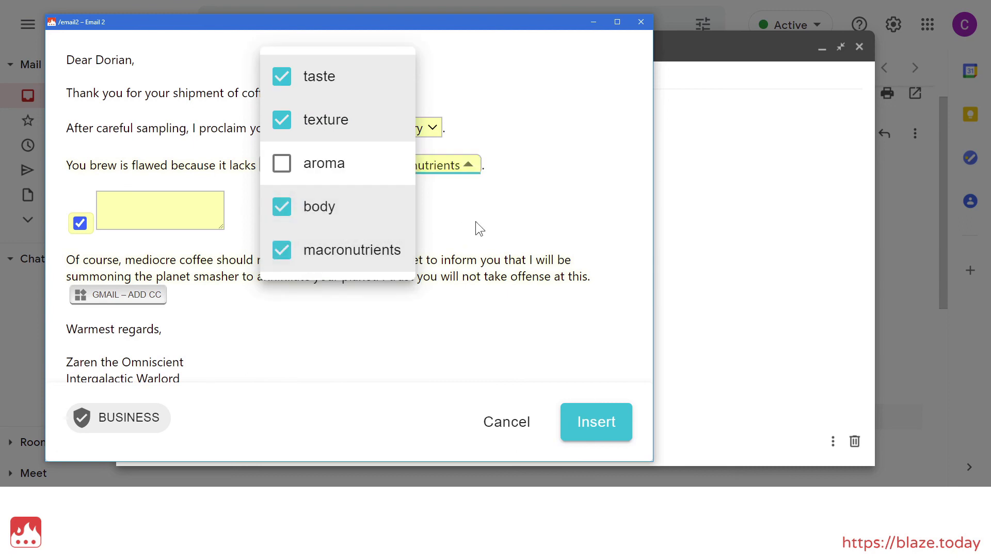
Fill the optional comment with "You guys SUCK!!!" and insert the completed snippet into the reply
{"action": "left_click", "coordinate": [205, 204]}
{"action": "type", "text": "You guys SUCK!!!"}
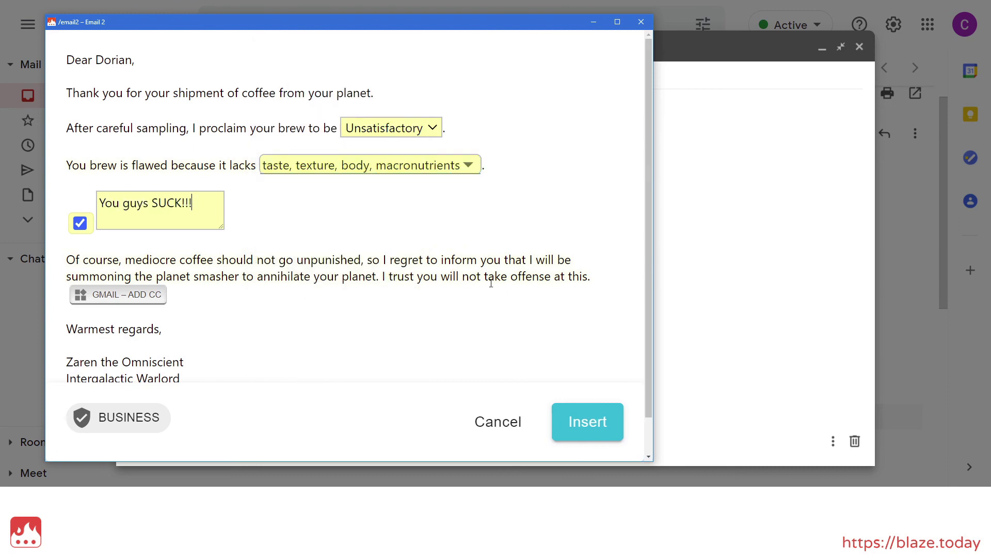
{"action": "left_click", "coordinate": [588, 418]}
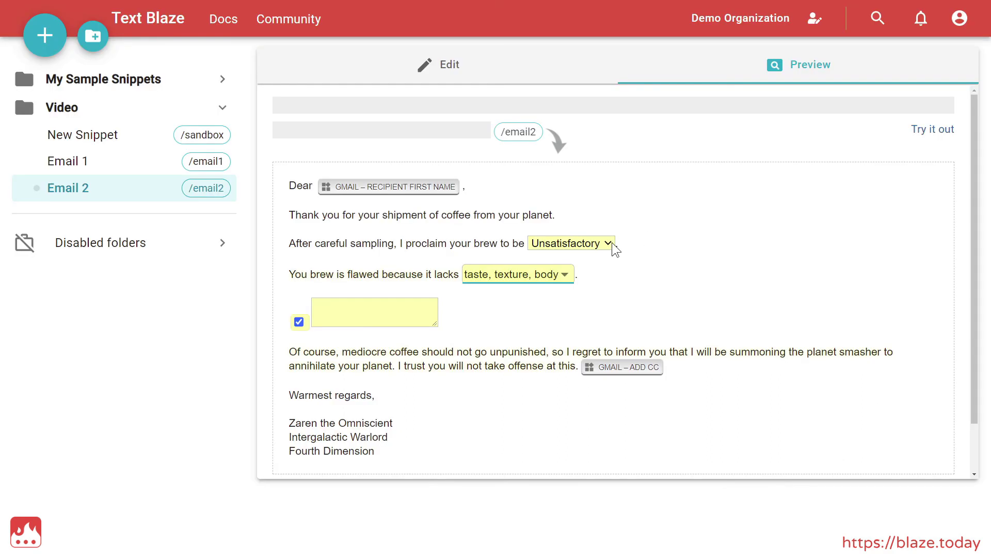
Switch to the Text Blaze preview and compare the email for the Exceptional and Fetid verdicts before returning to Unsatisfactory
{"action": "left_click", "coordinate": [612, 242]}
{"action": "left_click", "coordinate": [593, 256]}
{"action": "left_click", "coordinate": [594, 243]}
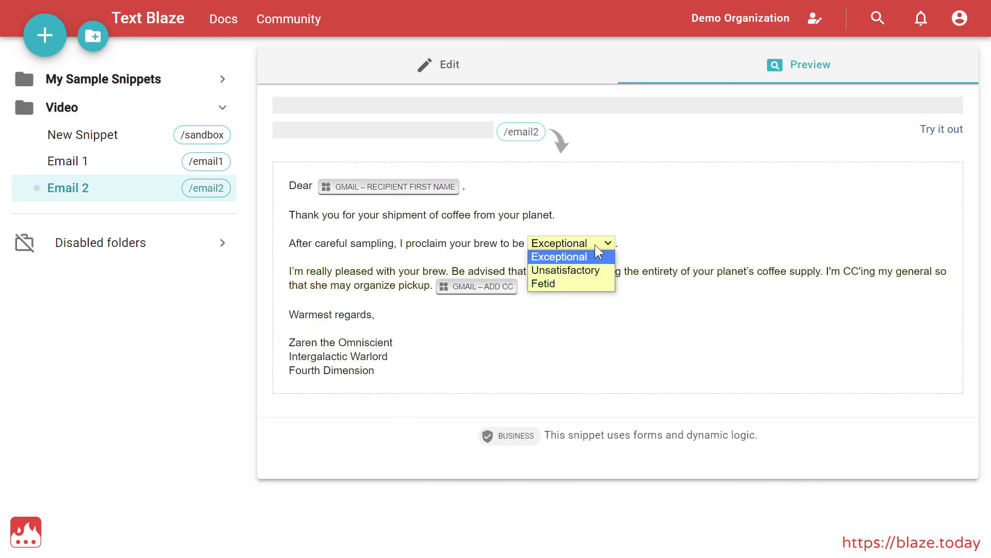
{"action": "left_click", "coordinate": [576, 283]}
{"action": "left_click", "coordinate": [612, 244]}
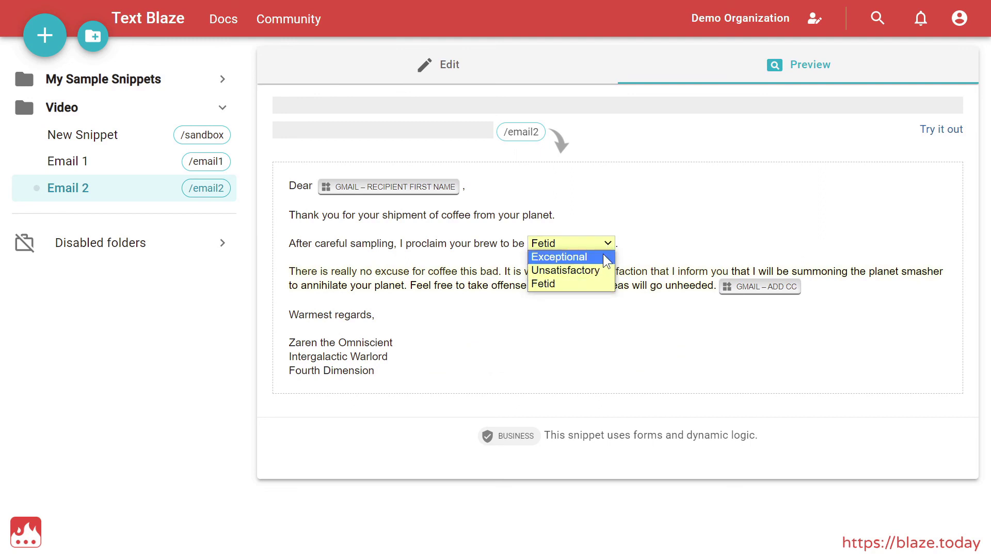
{"action": "left_click", "coordinate": [596, 266]}
Change what the brew lacks in the preview to only body and aroma
{"action": "left_click", "coordinate": [526, 274]}
{"action": "left_click", "coordinate": [499, 338]}
{"action": "left_click", "coordinate": [502, 370]}
{"action": "left_click", "coordinate": [502, 307]}
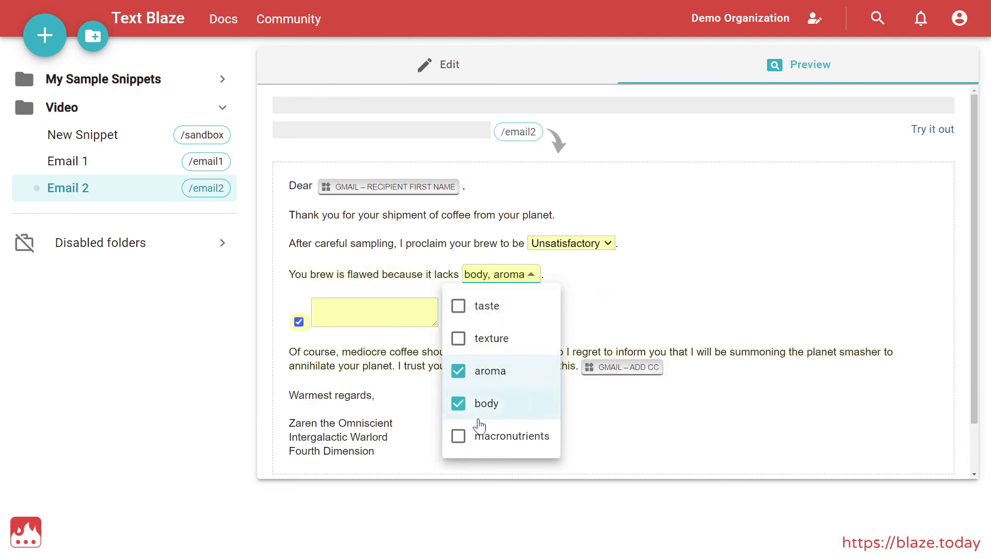
Enter "Yum yum I devour you!" as the optional comment in the preview
{"action": "left_click", "coordinate": [377, 303]}
{"action": "left_click", "coordinate": [377, 304]}
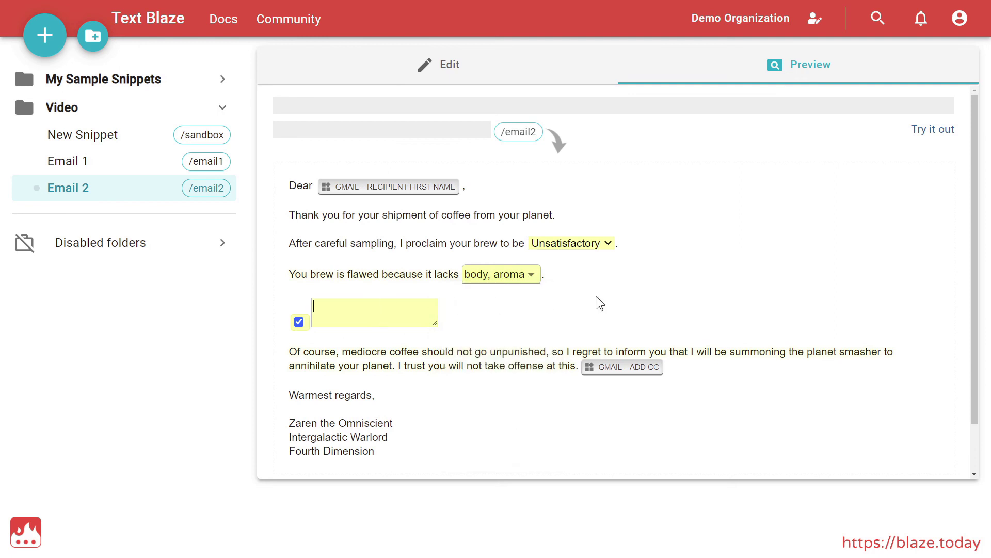
{"action": "type", "text": "Yum yum I devour you!"}
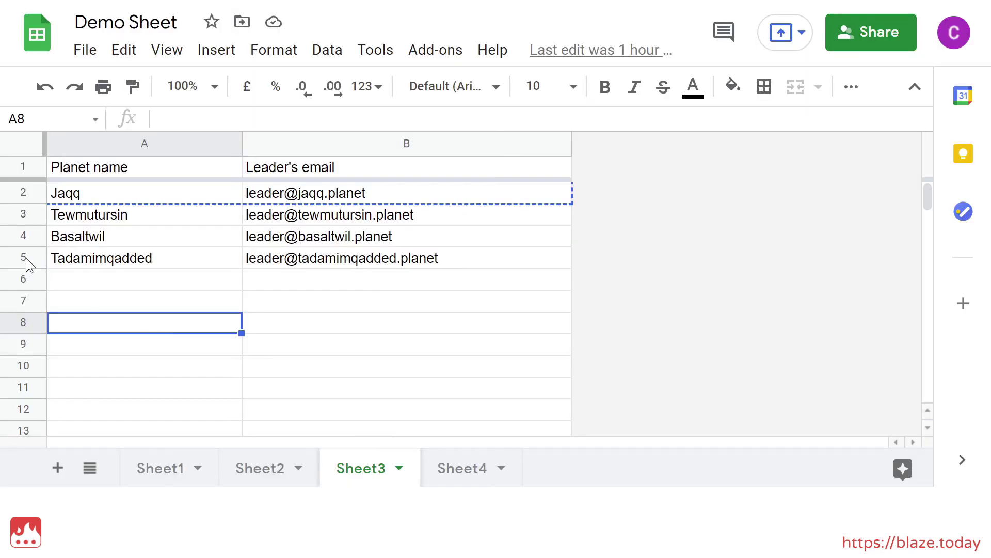
Copy the Tadamimqadded row from Demo Sheet in Google Sheets and expand the /email1 snippet in a new Gmail message
{"action": "left_click", "coordinate": [23, 257]}
{"action": "key", "text": "ctrl+c"}
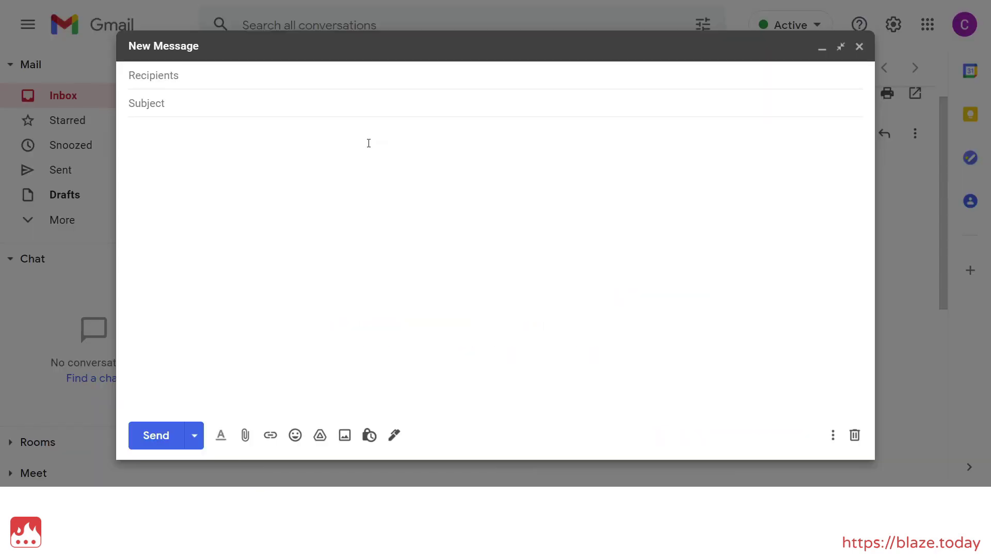
{"action": "type", "text": "/email1"}
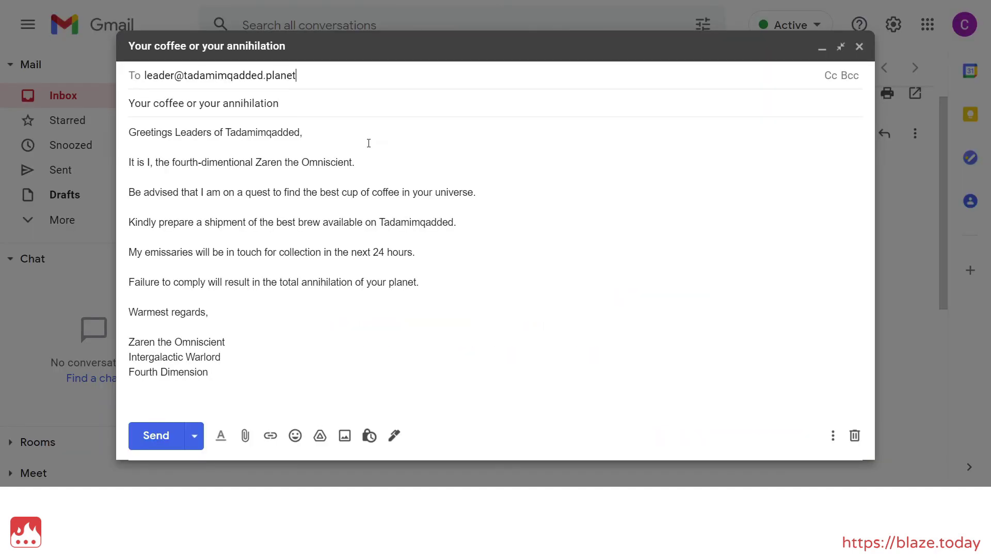